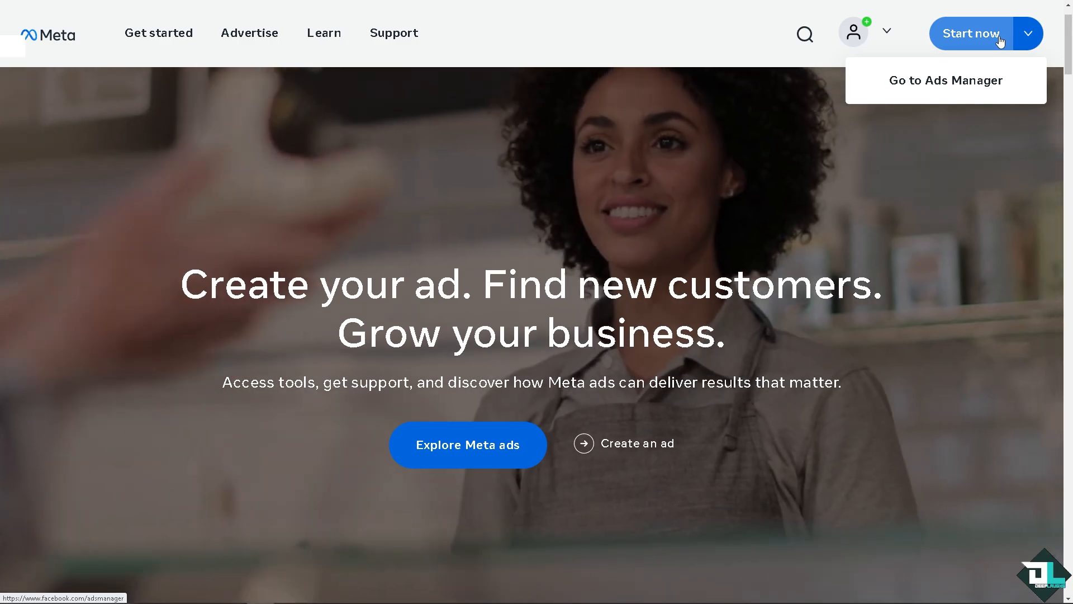
- Go from the Meta business site to Ads Manager and open its Campaigns page
{"action": "left_click", "coordinate": [998, 37]}
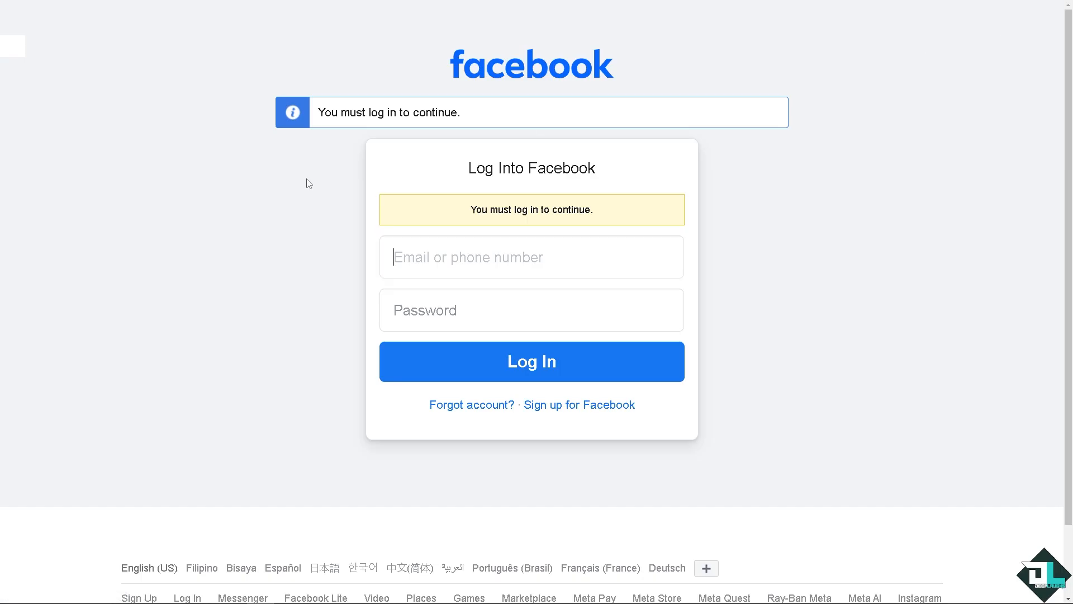
{"action": "left_click", "coordinate": [587, 405]}
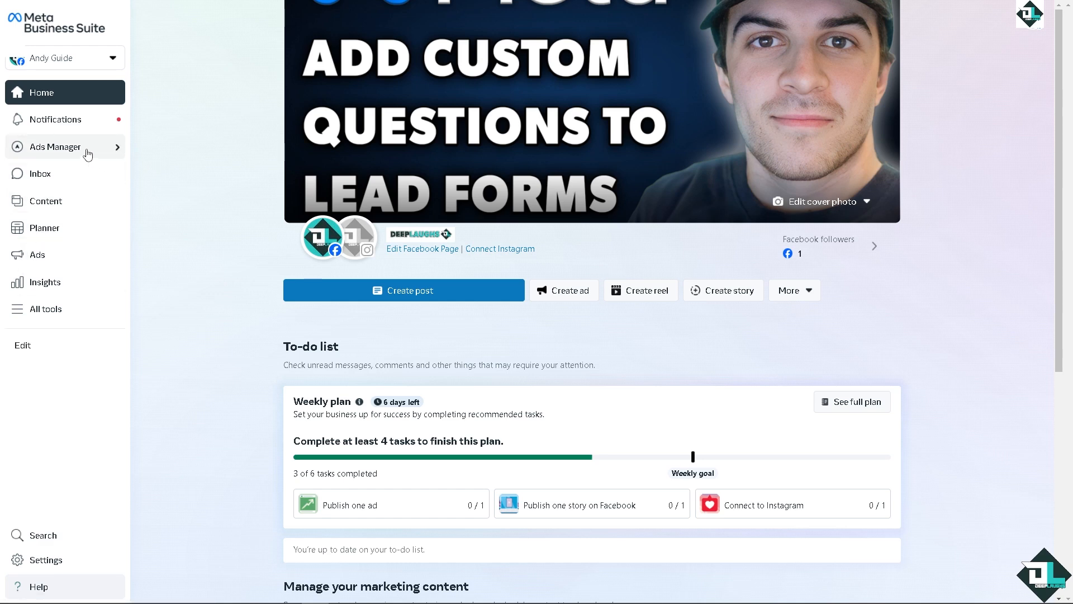
{"action": "mouse_move", "coordinate": [99, 152]}
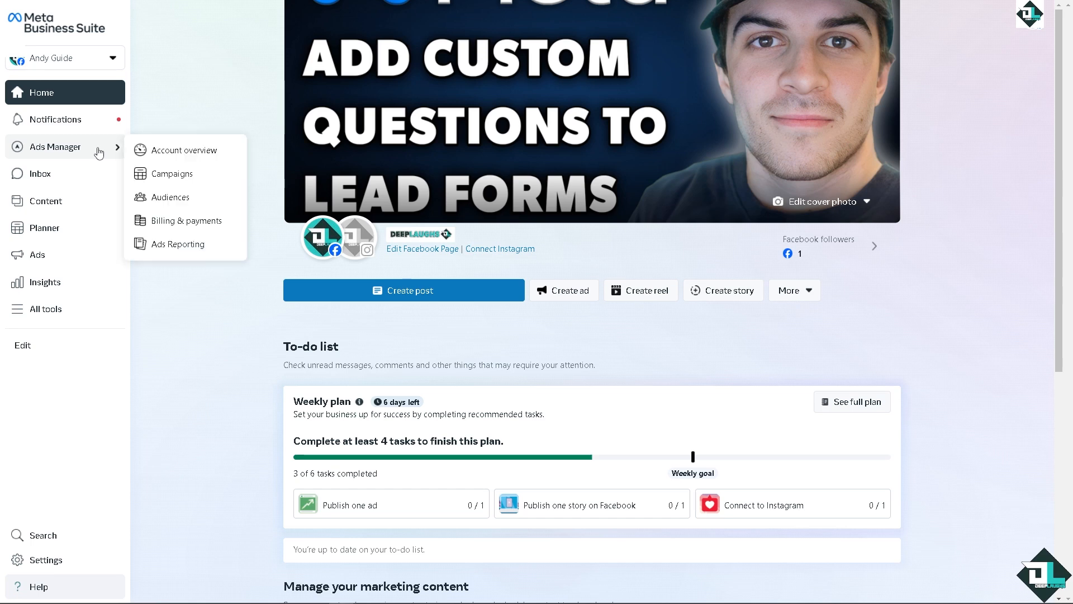
{"action": "left_click", "coordinate": [186, 178]}
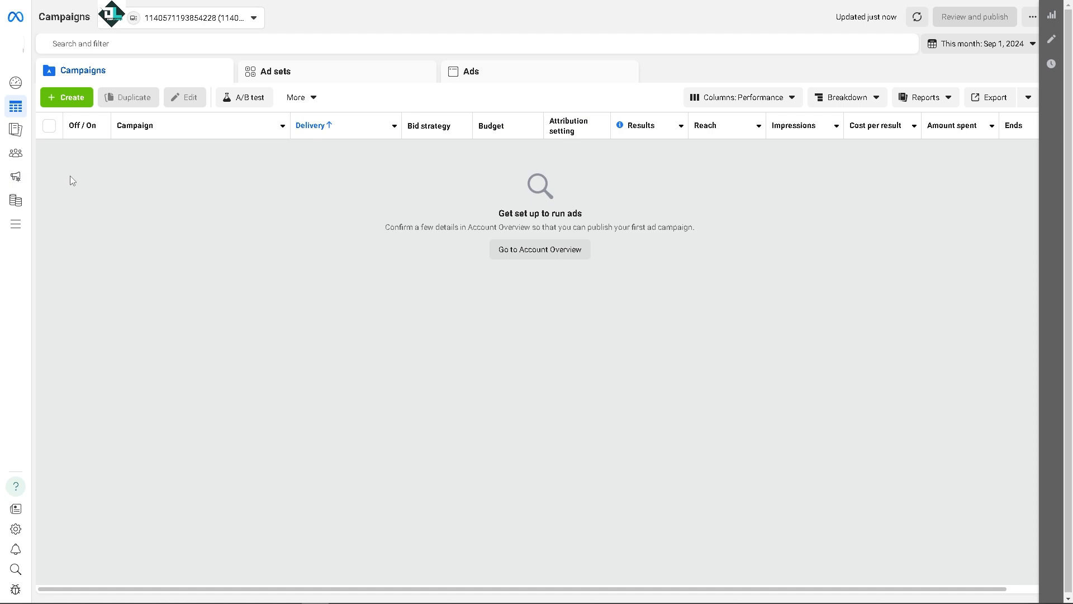
- Create a new campaign with the Auction buying type, the Leads objective and the recommended settings
{"action": "left_click", "coordinate": [78, 100]}
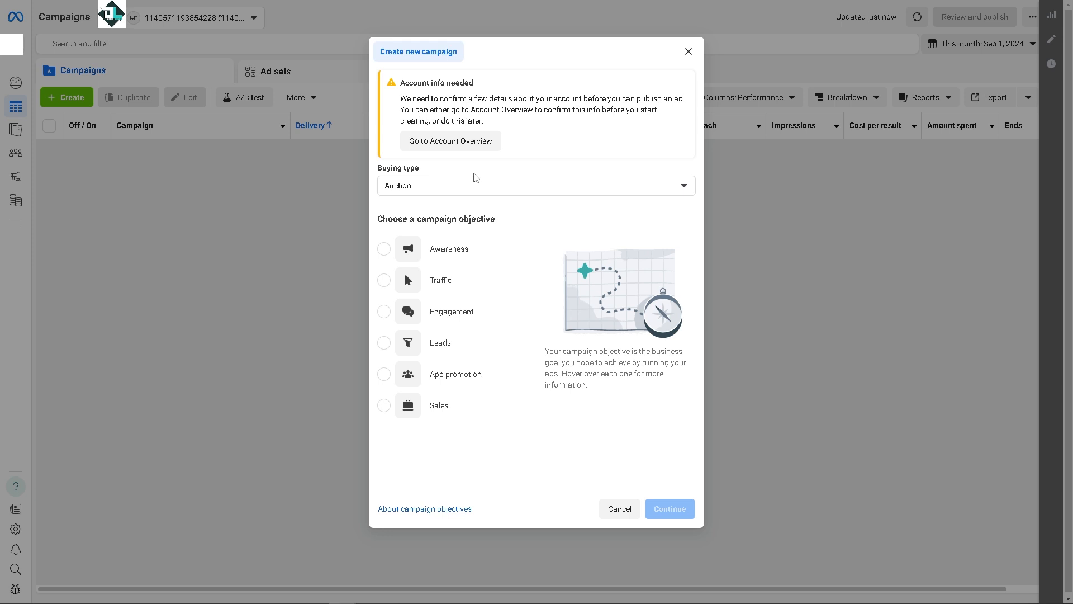
{"action": "mouse_move", "coordinate": [425, 258]}
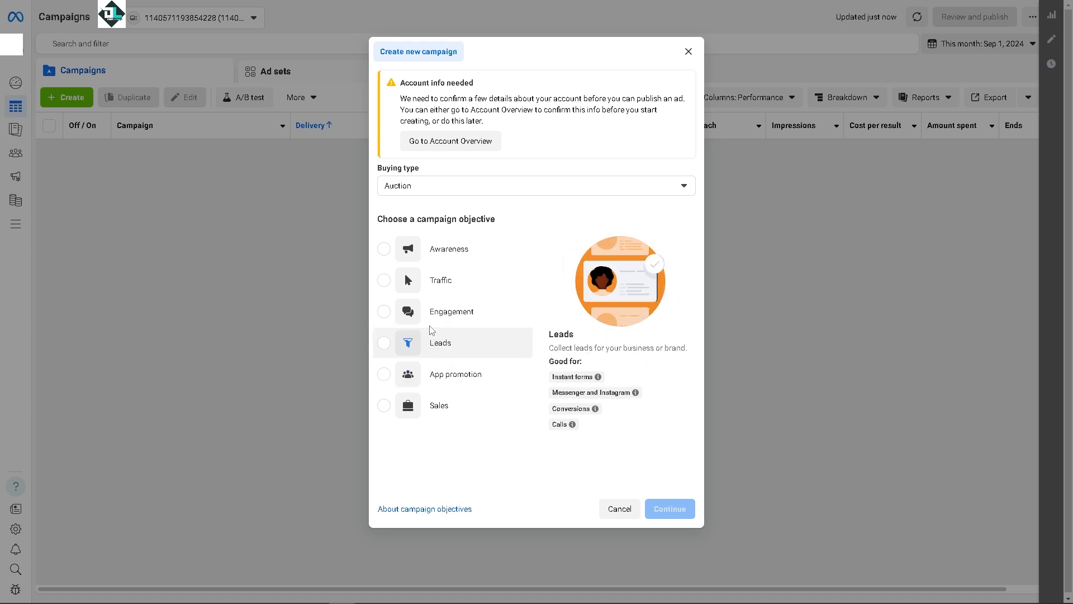
{"action": "left_click", "coordinate": [662, 192]}
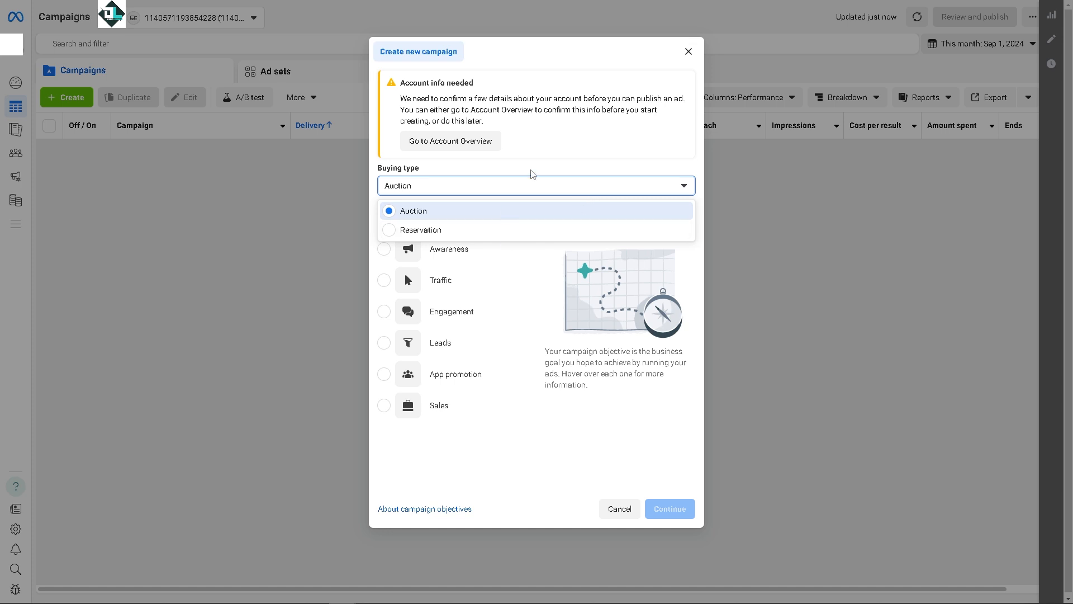
{"action": "left_click", "coordinate": [552, 150]}
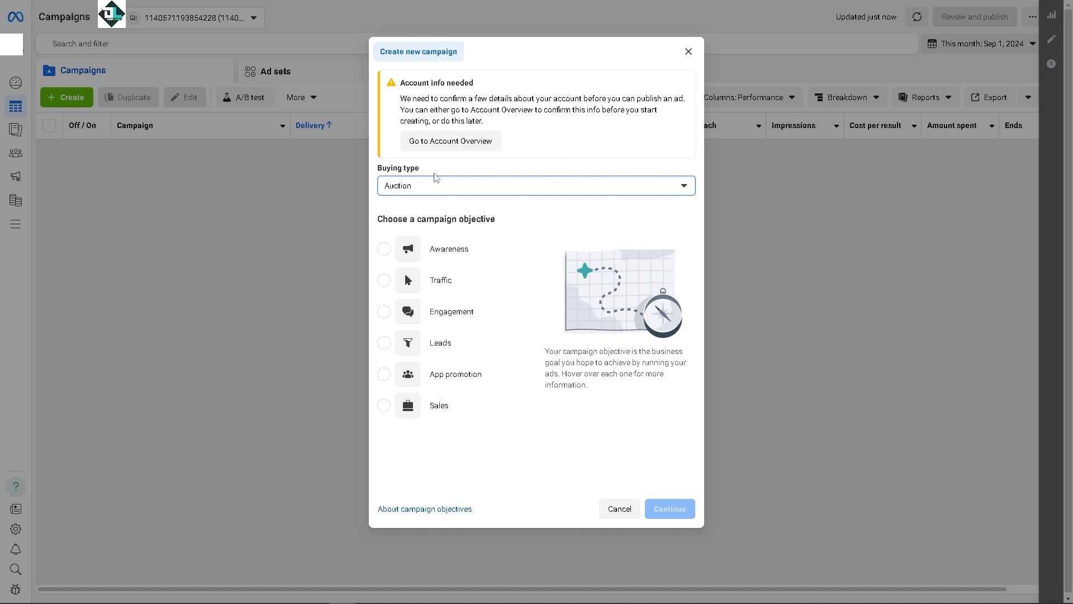
{"action": "left_click", "coordinate": [385, 343]}
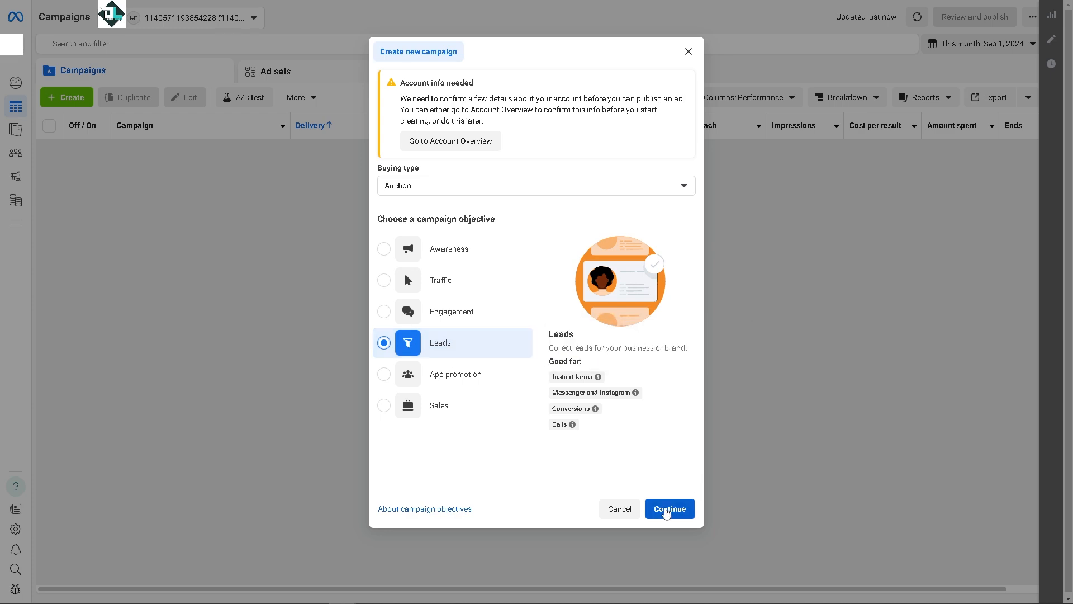
{"action": "left_click", "coordinate": [666, 511]}
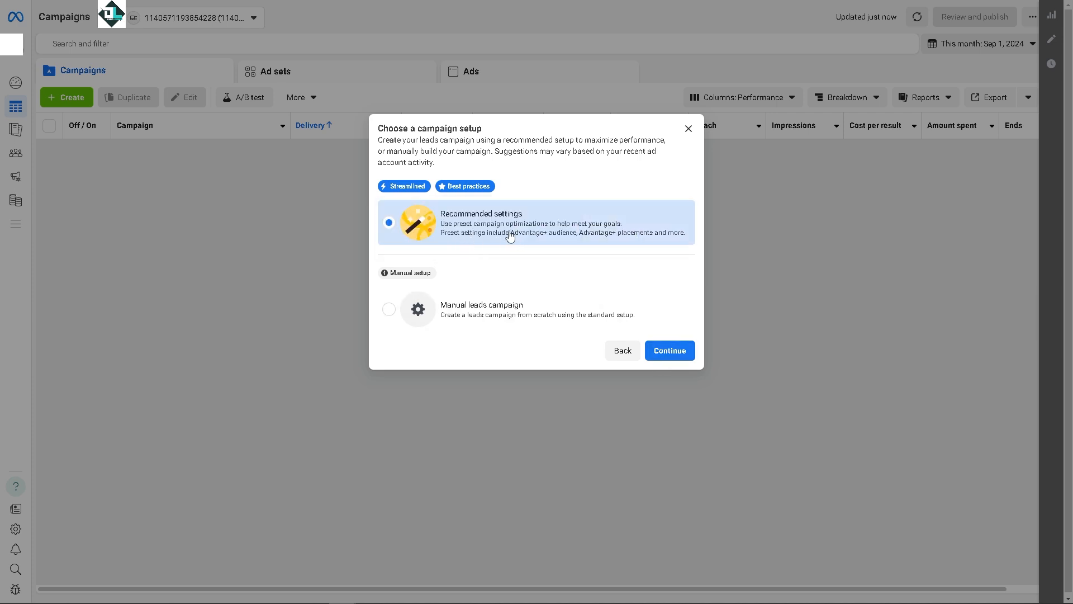
{"action": "left_click", "coordinate": [670, 353]}
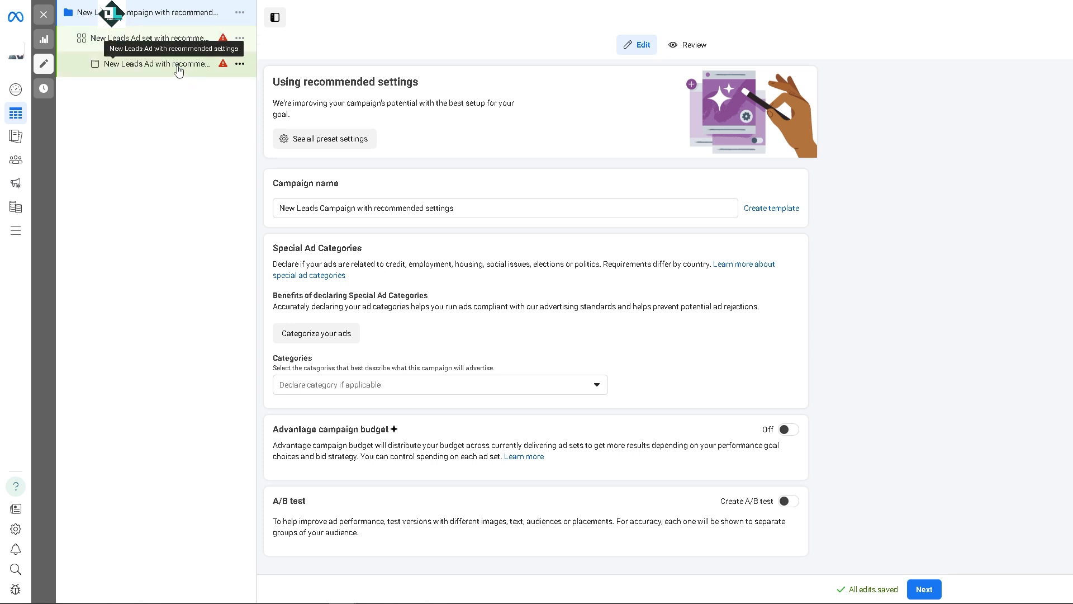
- Examine the leads ad set's conversion location, budget, schedule, audience and placement settings, including the additional placement options
{"action": "left_click", "coordinate": [161, 43]}
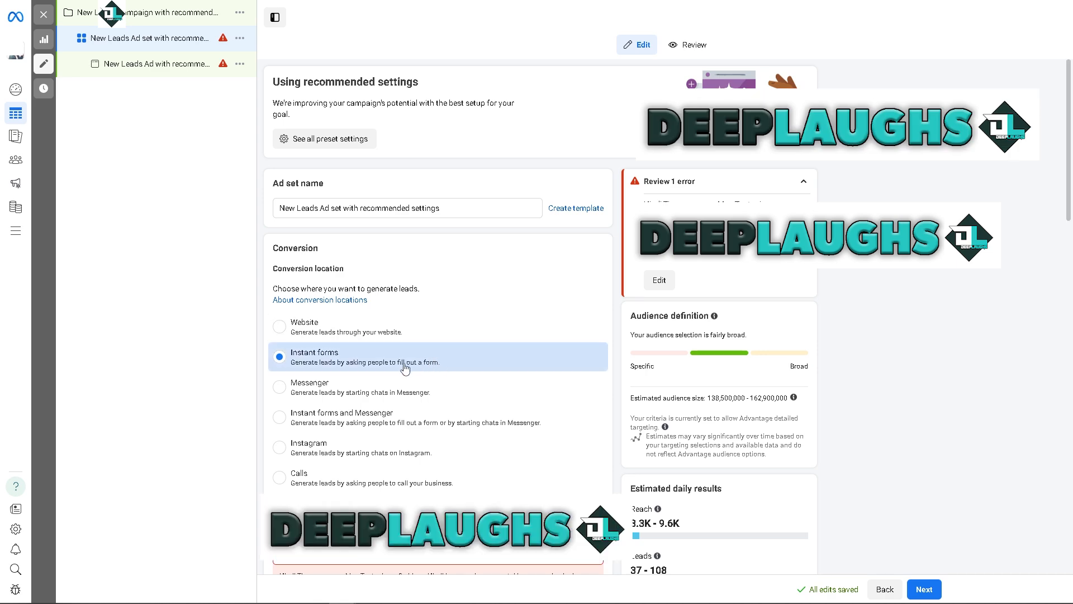
{"action": "scroll", "coordinate": [441, 368], "scroll_direction": "down", "scroll_amount": 5}
{"action": "scroll", "coordinate": [398, 373], "scroll_direction": "down", "scroll_amount": 6}
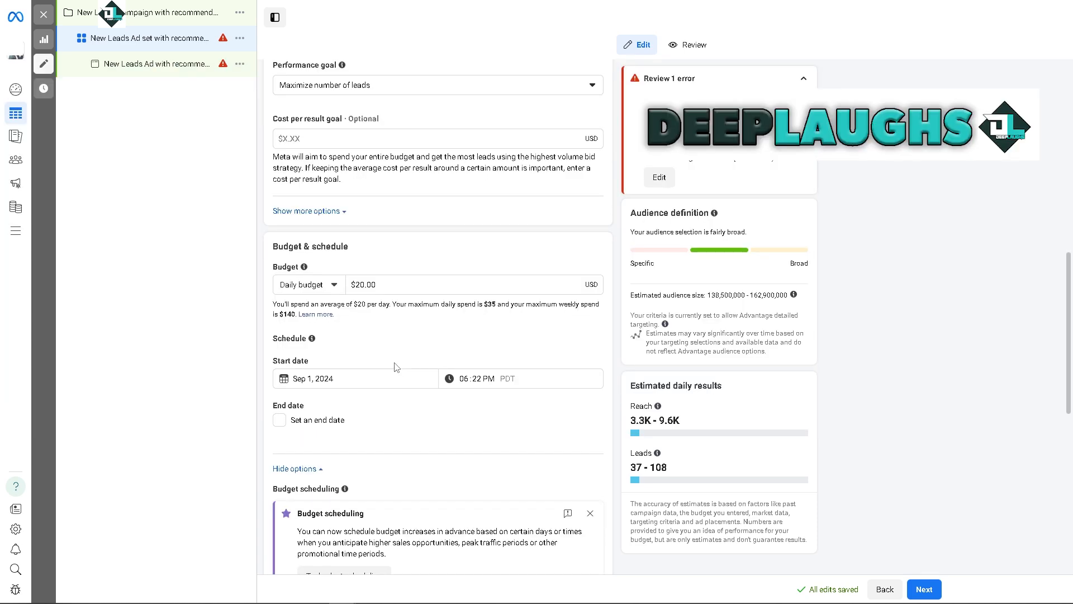
{"action": "scroll", "coordinate": [396, 367], "scroll_direction": "down", "scroll_amount": 7}
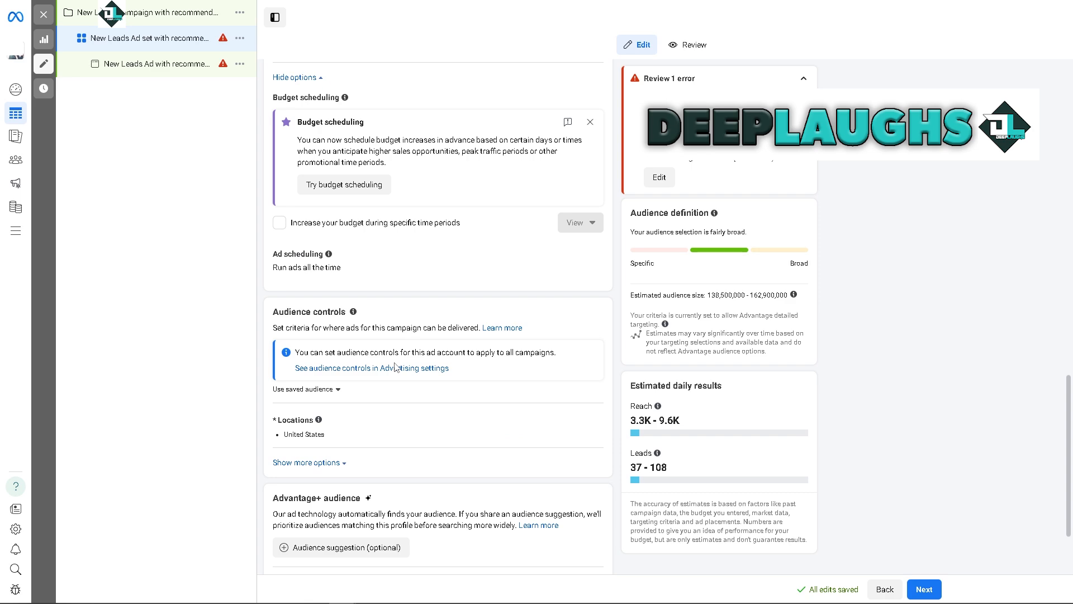
{"action": "scroll", "coordinate": [396, 366], "scroll_direction": "down", "scroll_amount": 2}
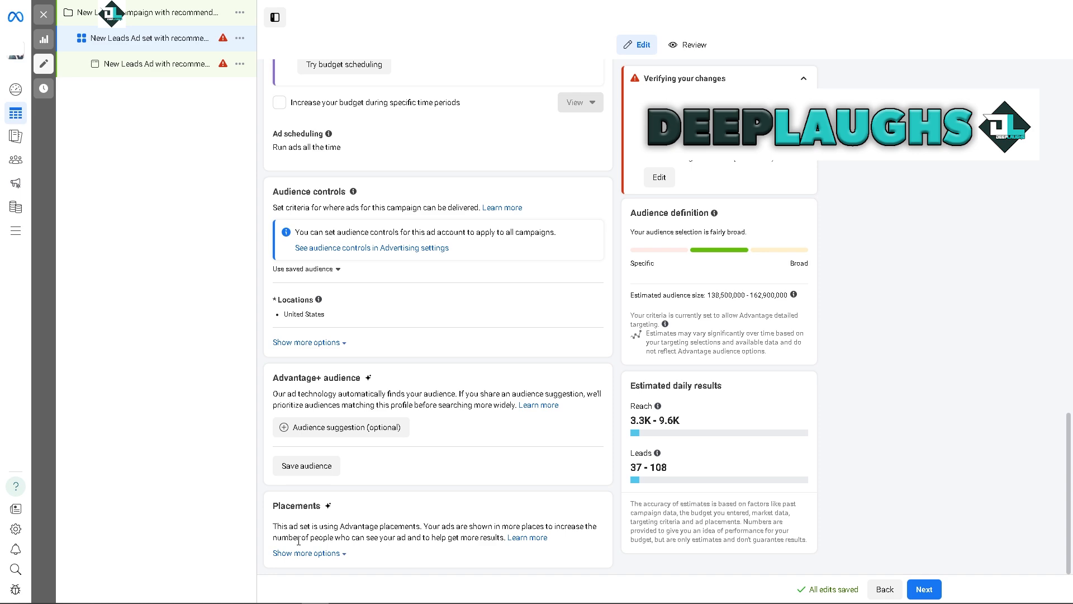
{"action": "left_click", "coordinate": [317, 555]}
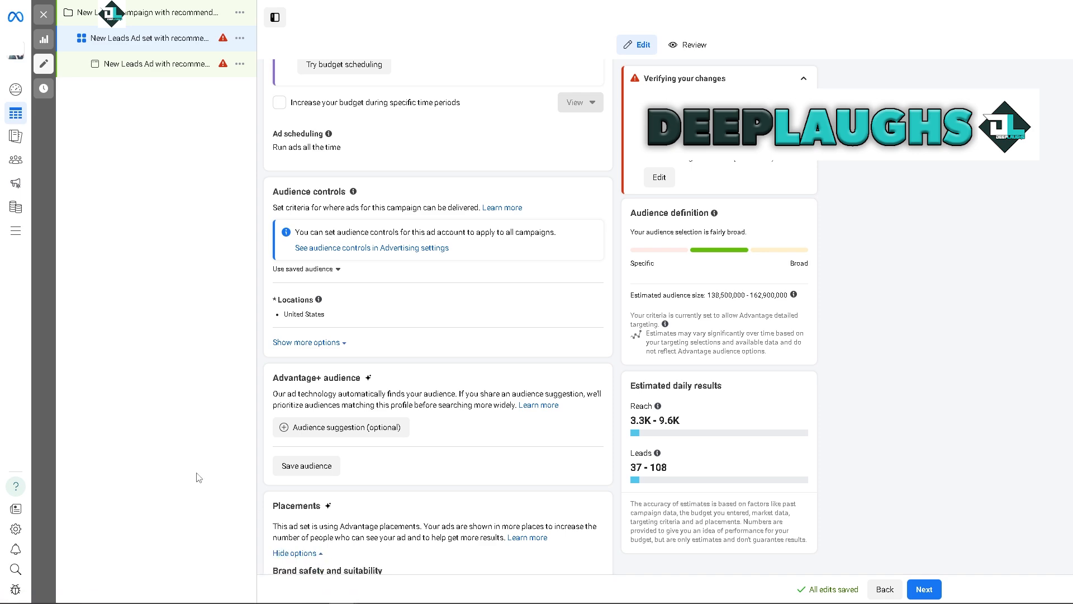
{"action": "scroll", "coordinate": [369, 438], "scroll_direction": "down", "scroll_amount": 4}
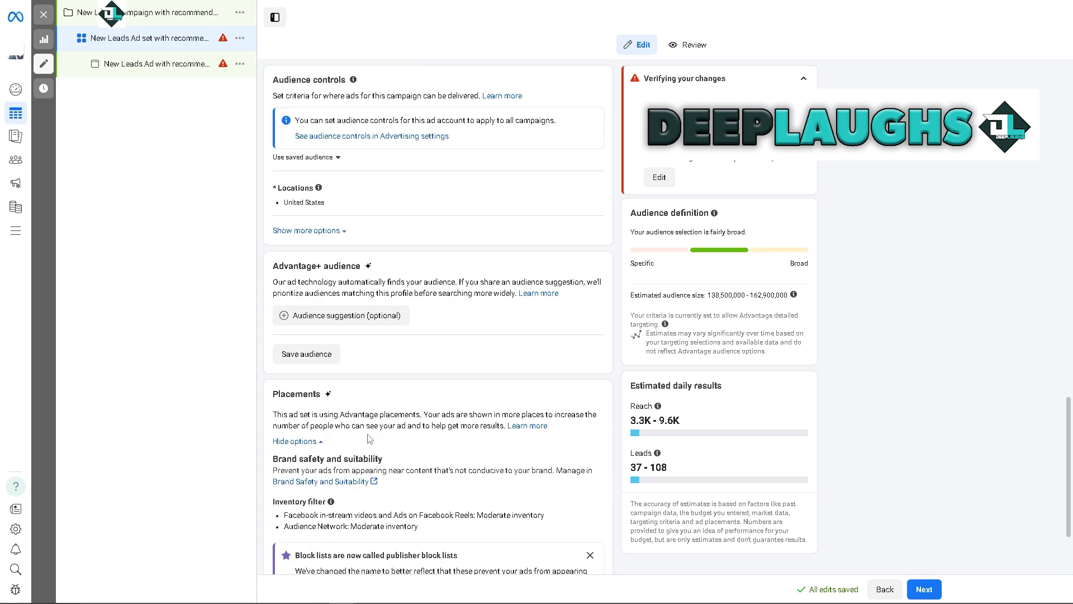
{"action": "scroll", "coordinate": [369, 438], "scroll_direction": "down", "scroll_amount": 1}
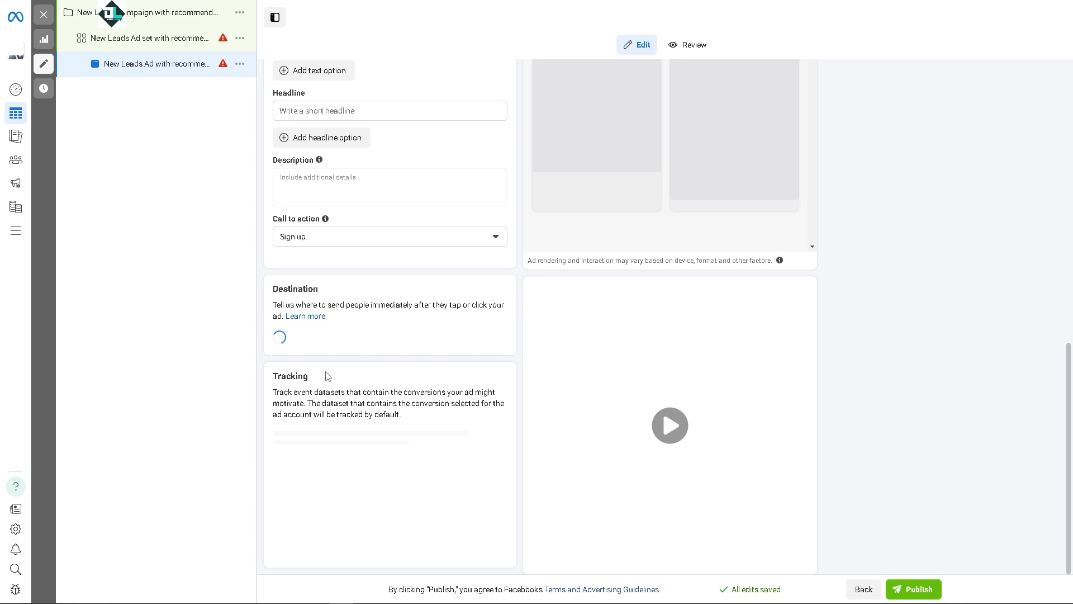
- Start a new instant form as the destination of the leads ad
{"action": "scroll", "coordinate": [327, 376], "scroll_direction": "down", "scroll_amount": 3}
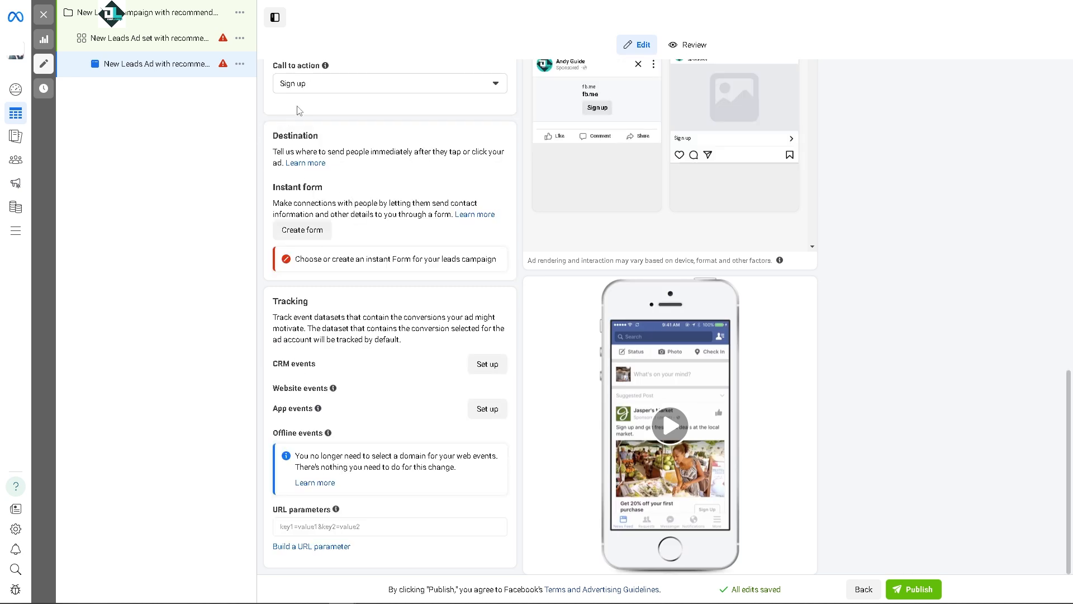
{"action": "left_click", "coordinate": [356, 83]}
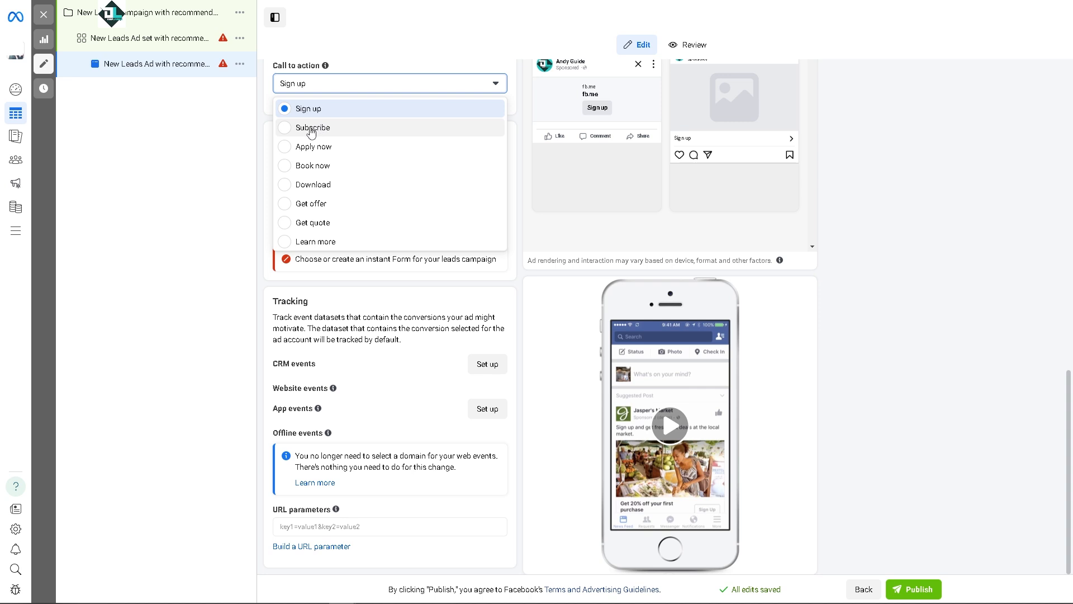
{"action": "left_click", "coordinate": [193, 209]}
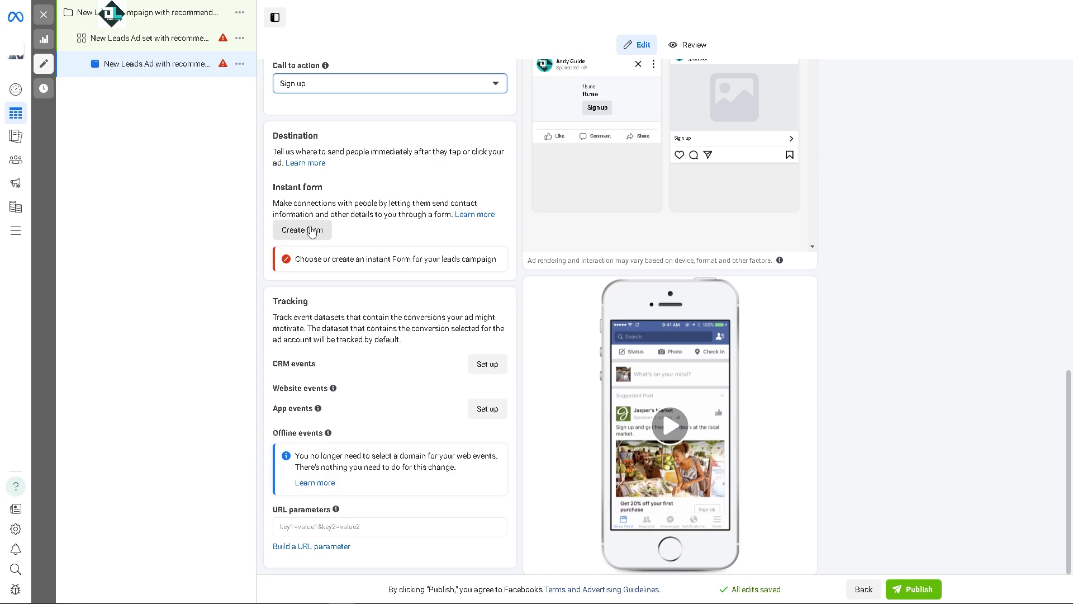
{"action": "left_click", "coordinate": [314, 236]}
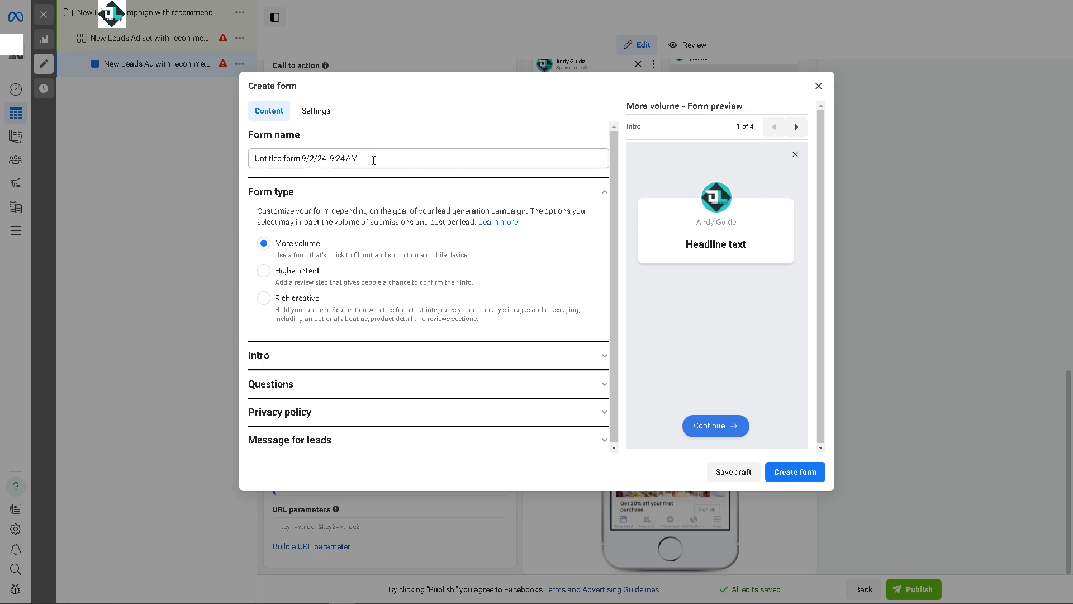
- Try to create the form under the name DeepLaughs with the Higher intent form type
{"action": "left_click_drag", "start_coordinate": [373, 160], "coordinate": [201, 157]}
{"action": "type", "text": "Deep"}
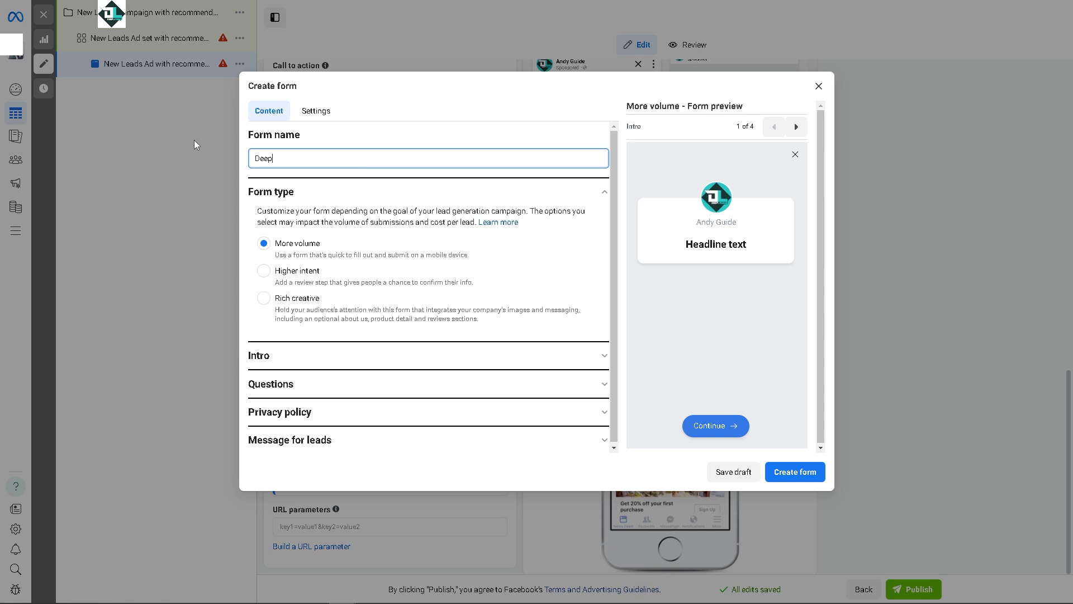
{"action": "type", "text": "Laughs"}
{"action": "left_click", "coordinate": [437, 108]}
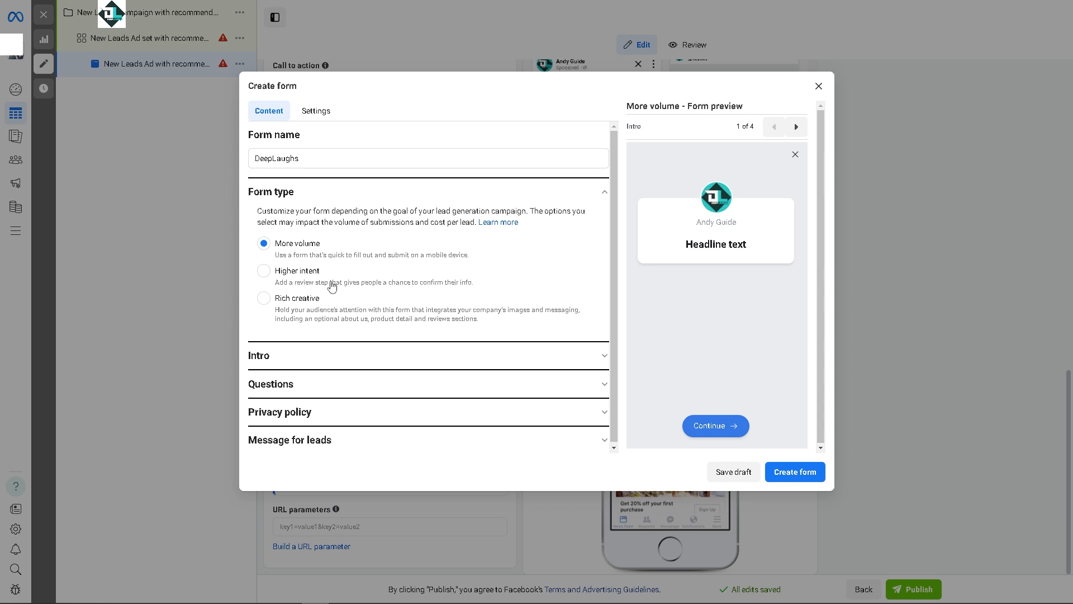
{"action": "left_click", "coordinate": [263, 271]}
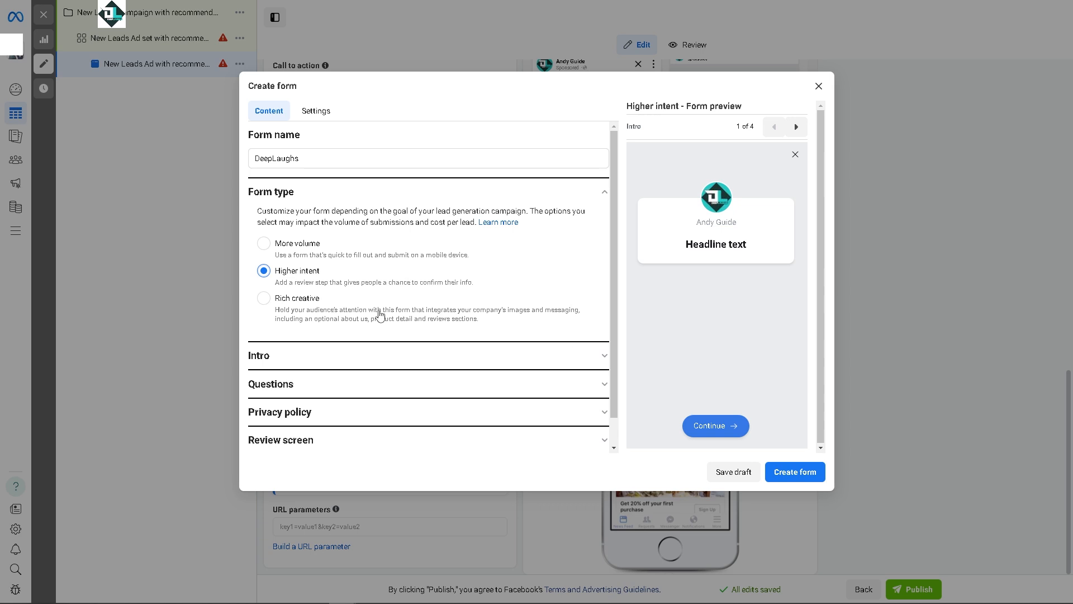
{"action": "left_click", "coordinate": [785, 474]}
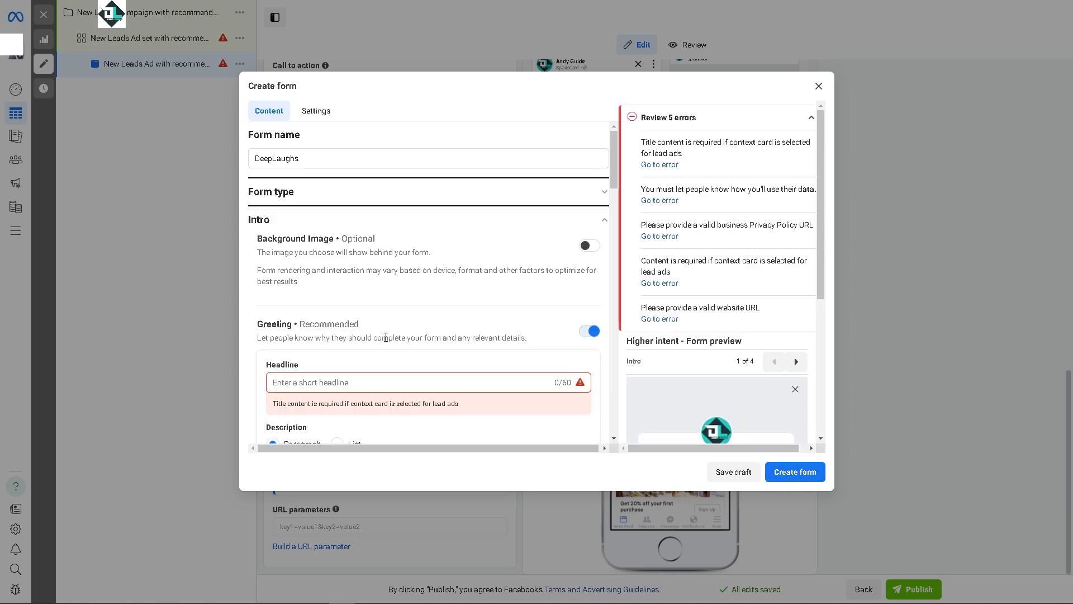
- Fill in the form's greeting with the headline DeepLaughs and the description "How to Add Custom Questions to Meta Ads Lead Forms"
{"action": "scroll", "coordinate": [385, 338], "scroll_direction": "down", "scroll_amount": 2}
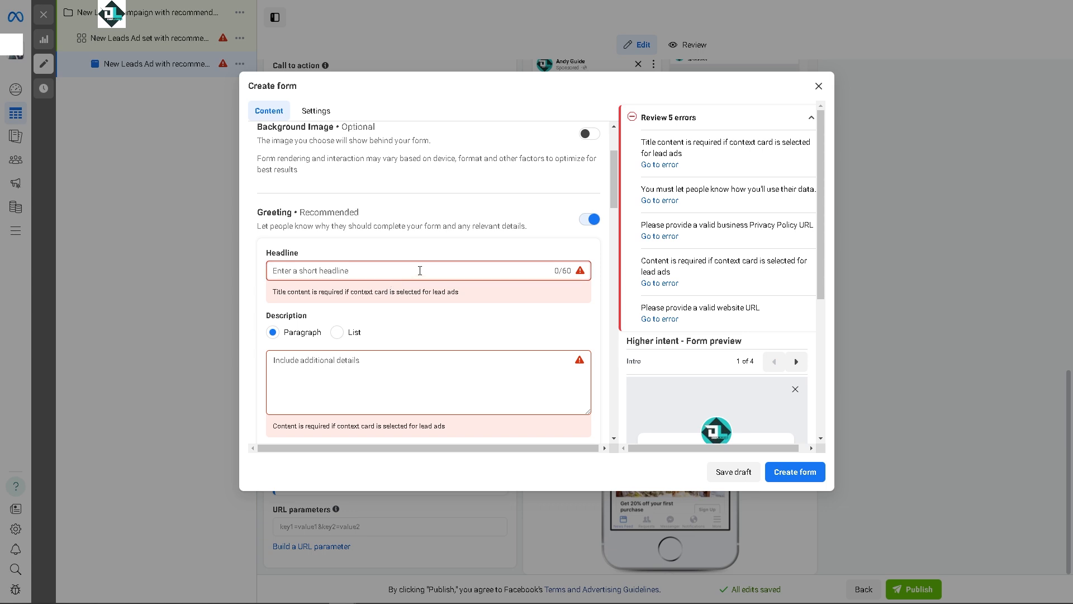
{"action": "left_click", "coordinate": [397, 376]}
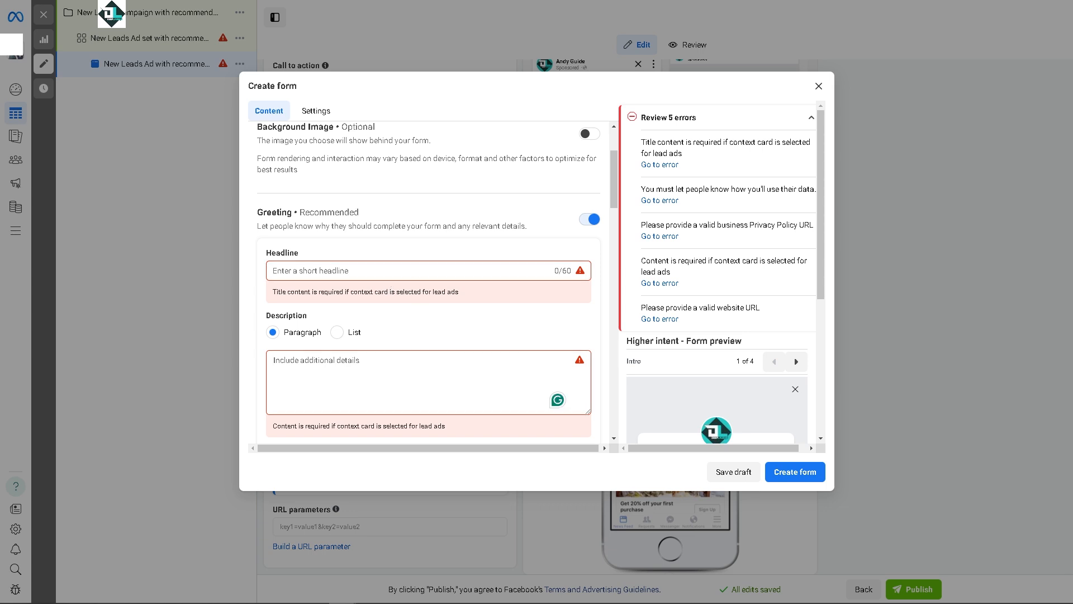
{"action": "type", "text": "How to Add Custom Questions to Meta Ads Lead Forms"}
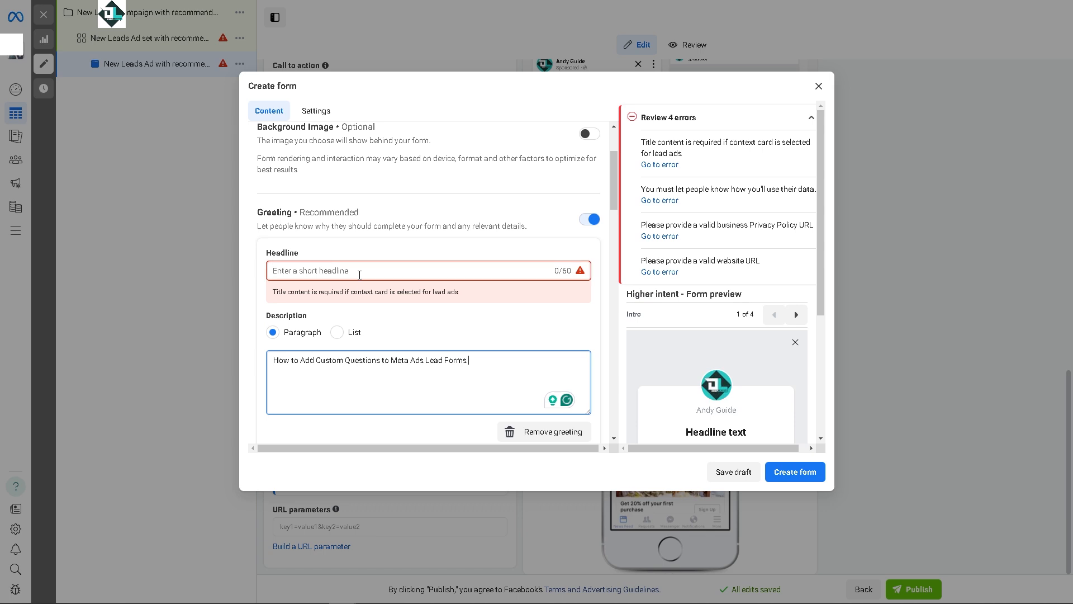
{"action": "left_click", "coordinate": [361, 270]}
{"action": "type", "text": "DeepLaughs"}
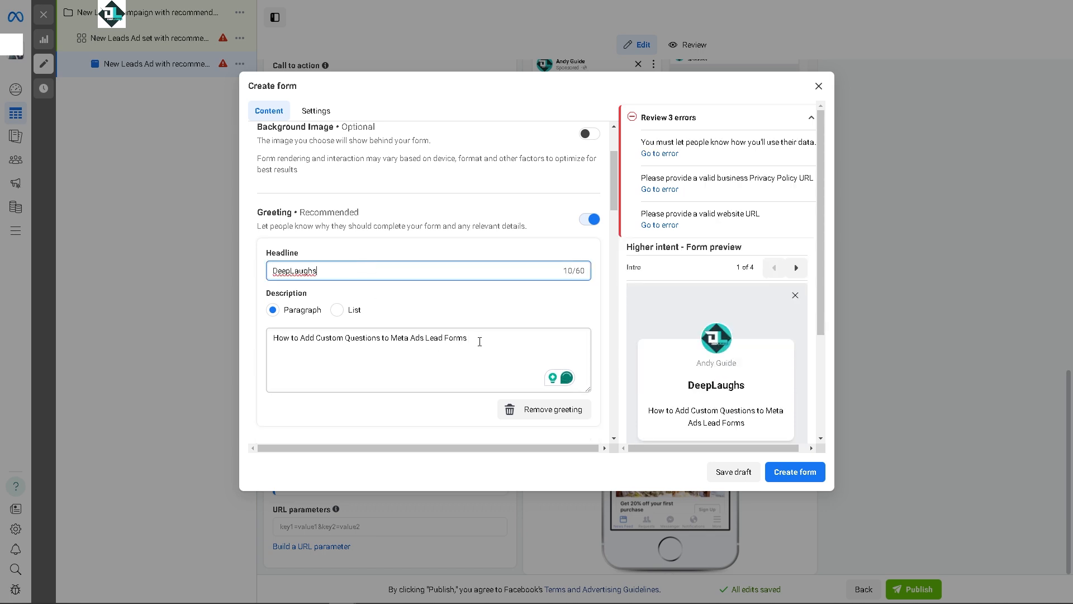
- Enable the background image in the form's intro and use an uploaded 1920x1080 image for it
{"action": "scroll", "coordinate": [513, 341], "scroll_direction": "down", "scroll_amount": 1}
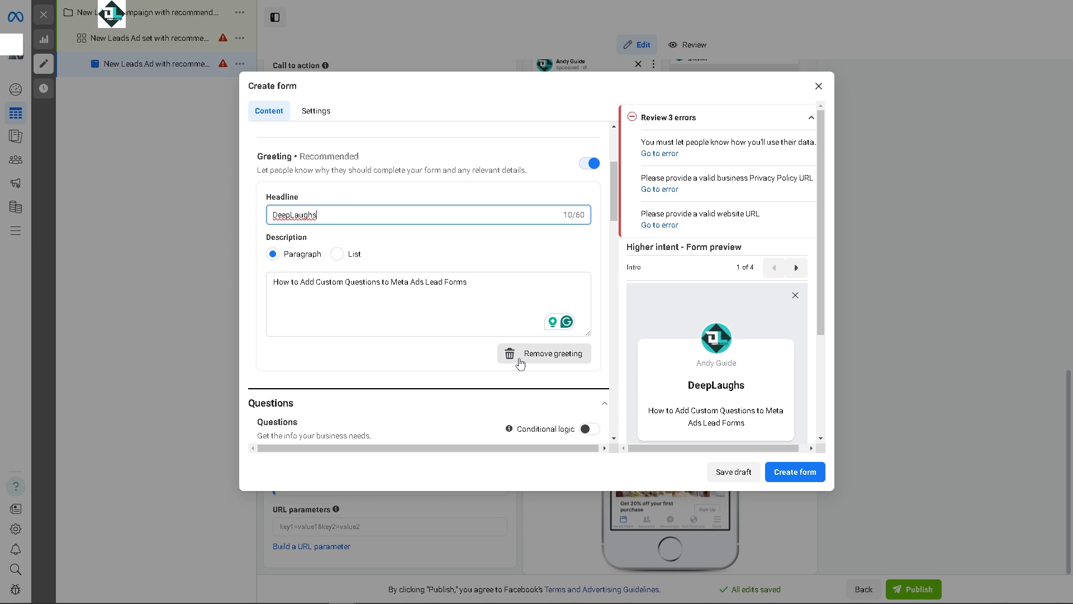
{"action": "scroll", "coordinate": [438, 363], "scroll_direction": "down", "scroll_amount": 3}
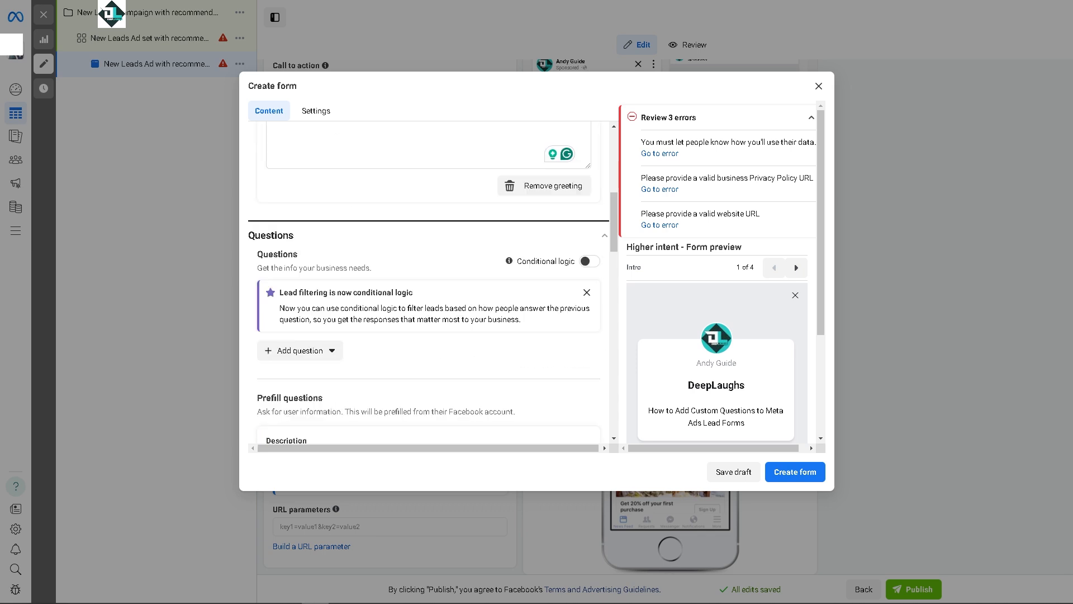
{"action": "scroll", "coordinate": [332, 221], "scroll_direction": "up", "scroll_amount": 5}
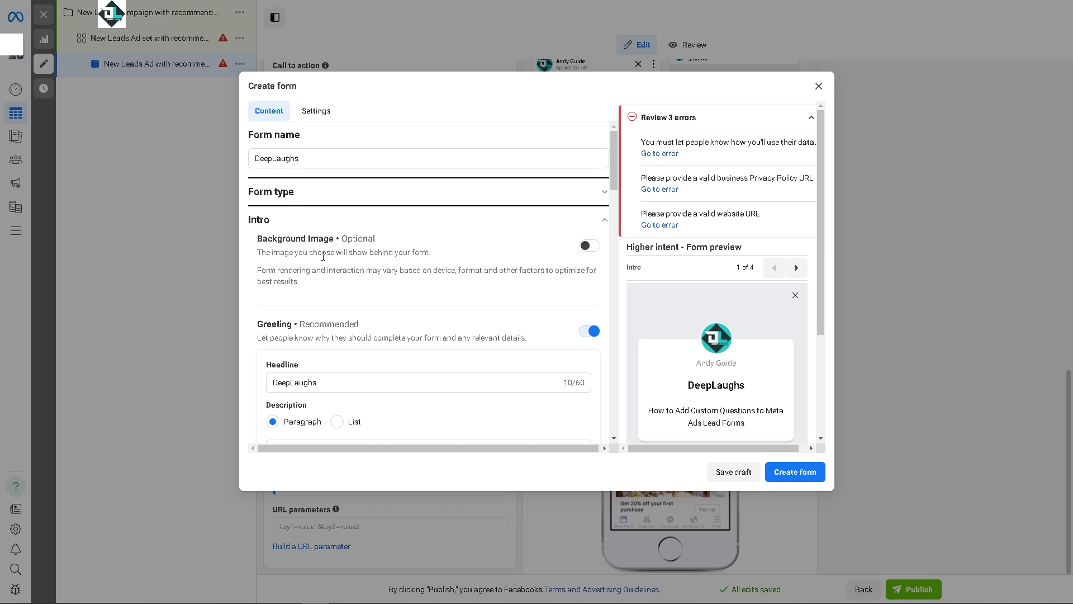
{"action": "left_click", "coordinate": [589, 246]}
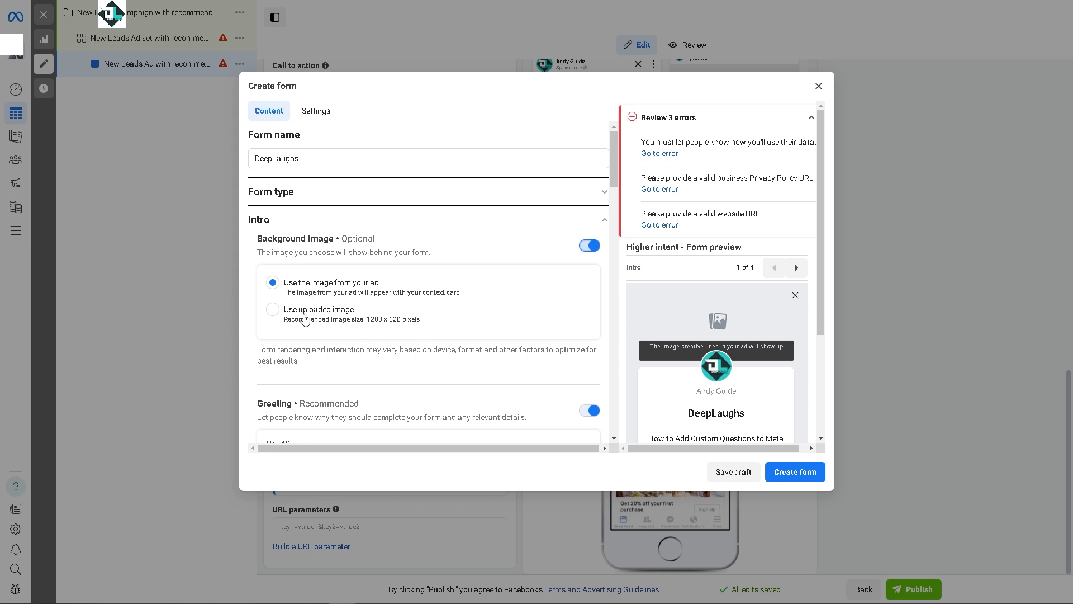
{"action": "left_click", "coordinate": [307, 314]}
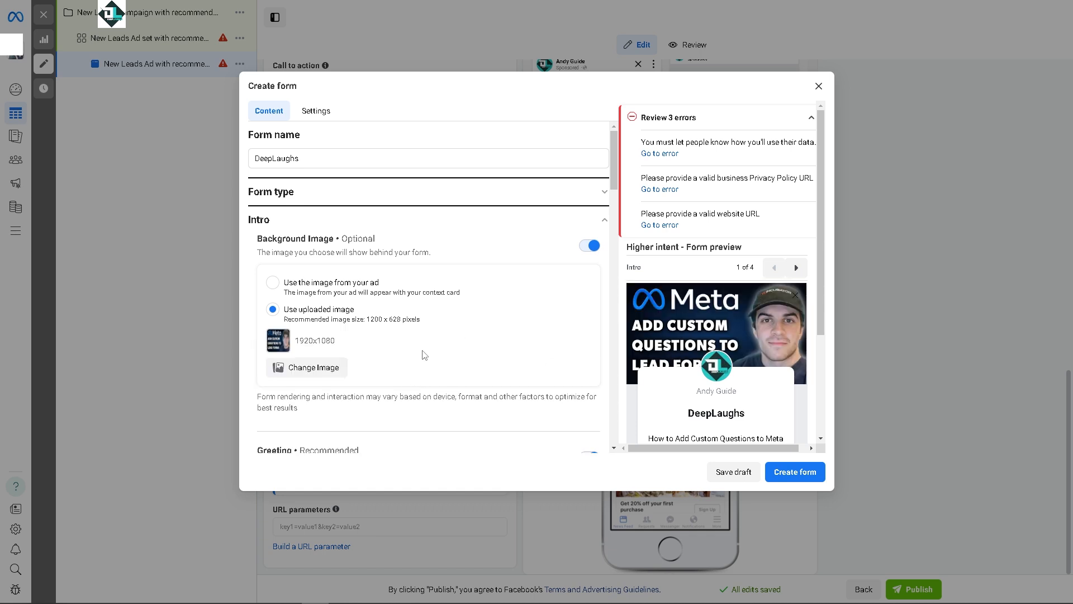
- Turn on conditional logic for the form's questions
{"action": "scroll", "coordinate": [422, 356], "scroll_direction": "down", "scroll_amount": 3}
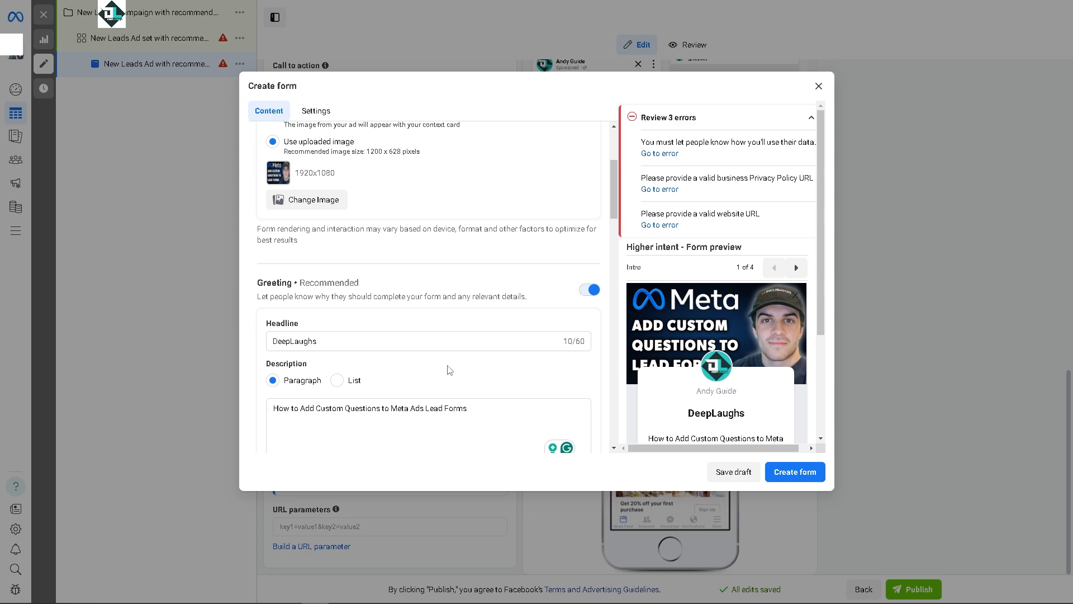
{"action": "scroll", "coordinate": [447, 366], "scroll_direction": "down", "scroll_amount": 2}
{"action": "scroll", "coordinate": [450, 366], "scroll_direction": "down", "scroll_amount": 1}
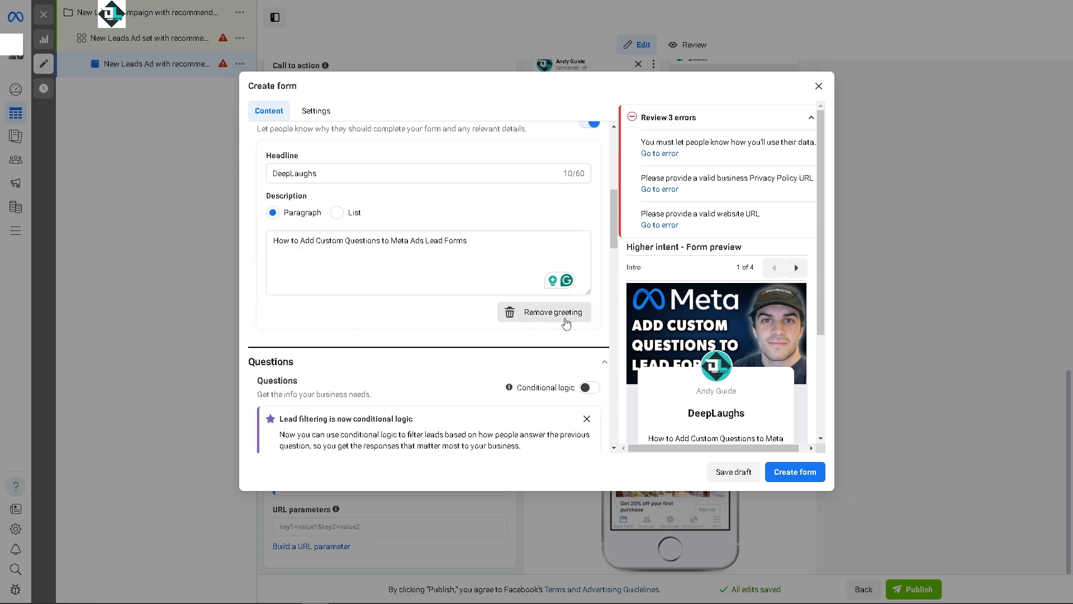
{"action": "scroll", "coordinate": [464, 333], "scroll_direction": "down", "scroll_amount": 2}
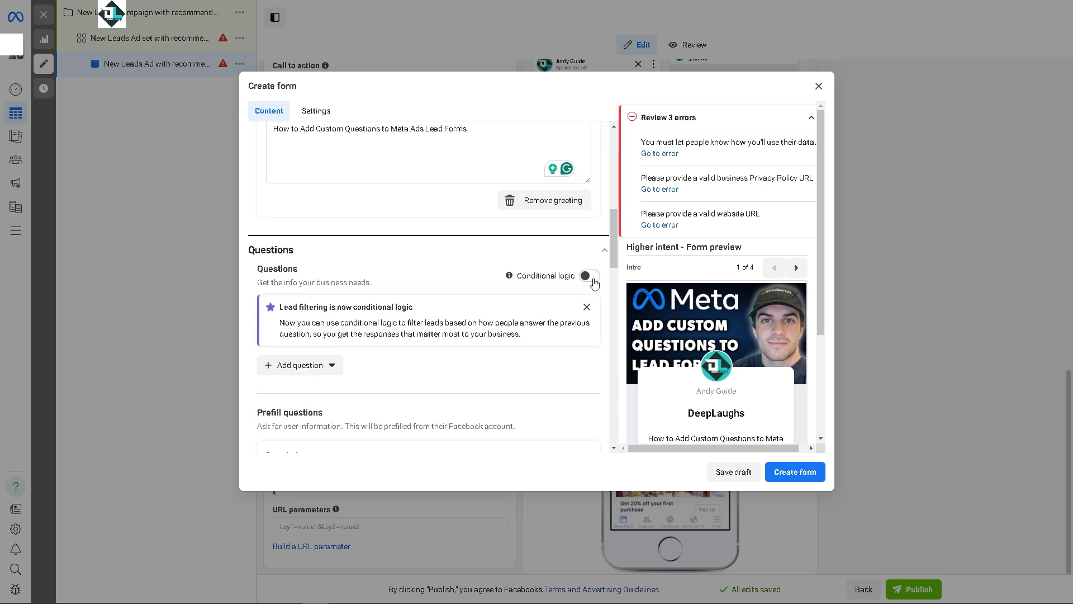
{"action": "left_click", "coordinate": [589, 276]}
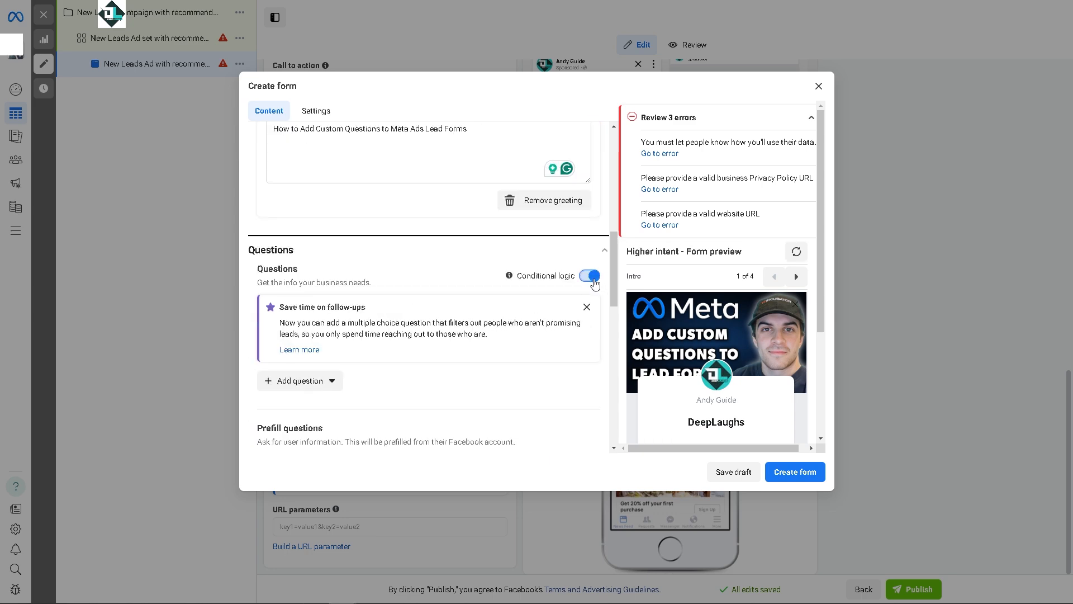
- Add a multiple choice question "How to Add Custom Questions to Meta Ads Lead Forms" with the first answer "Watch Deep Laugh Tutorial"
{"action": "left_click", "coordinate": [333, 383]}
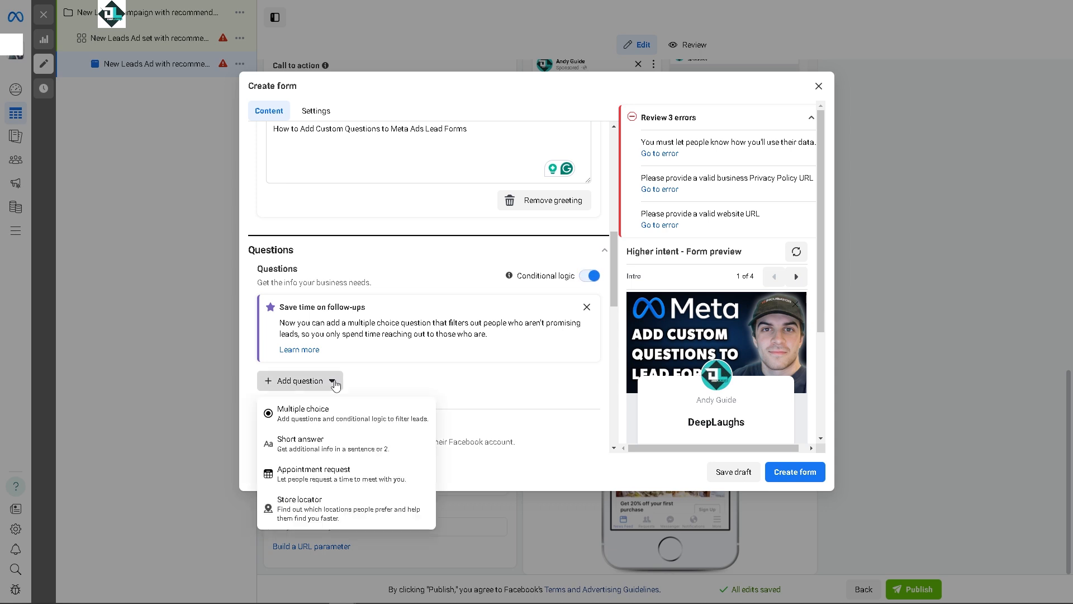
{"action": "left_click", "coordinate": [344, 420]}
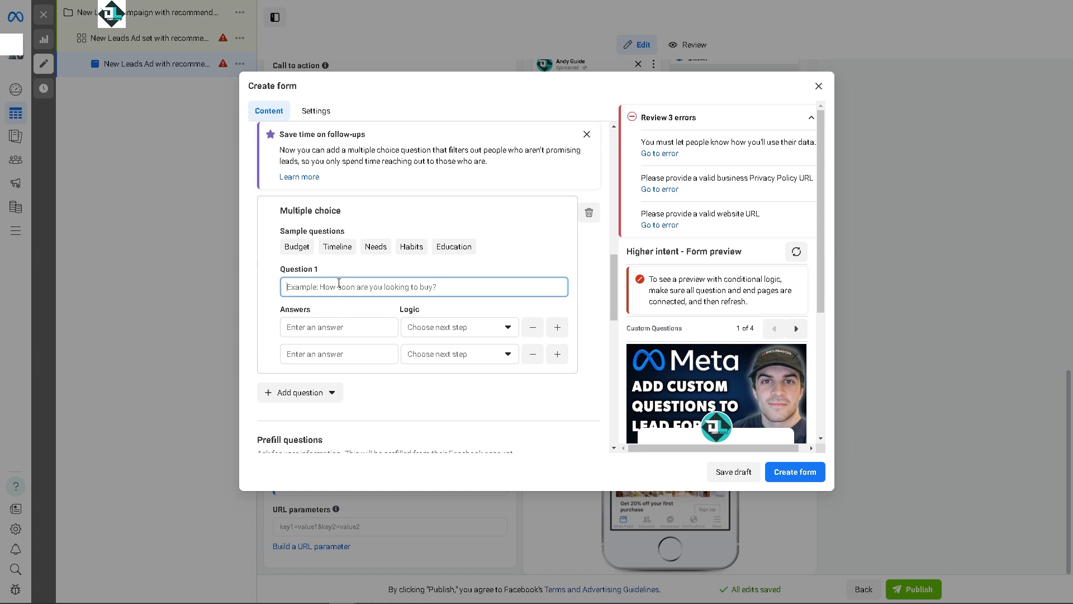
{"action": "type", "text": "How to Add Custom Questions to Meta Ads Lead Forms"}
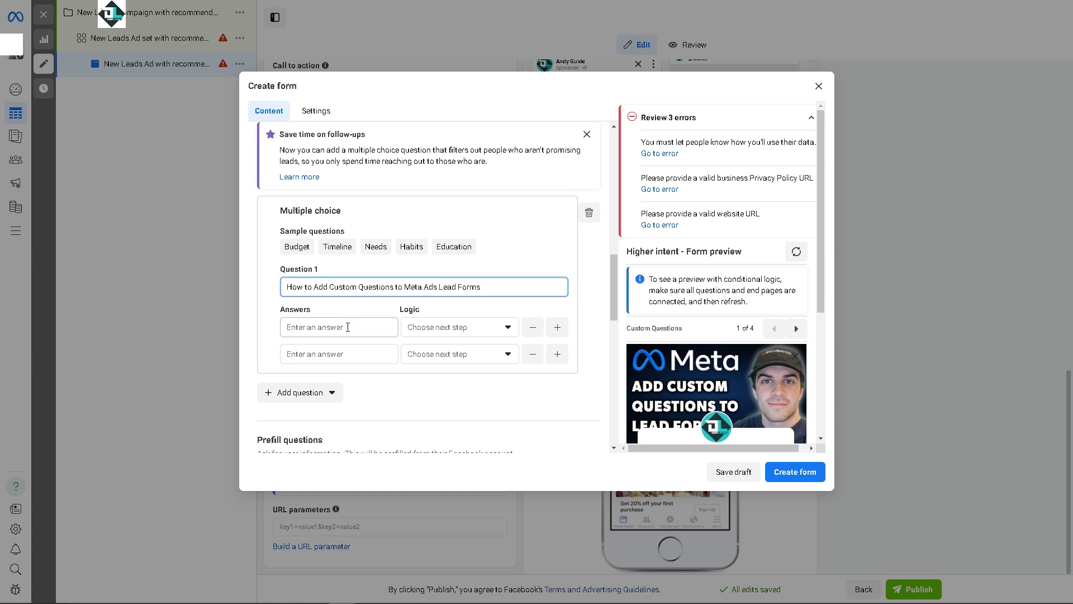
{"action": "left_click", "coordinate": [348, 327]}
{"action": "type", "text": "W"}
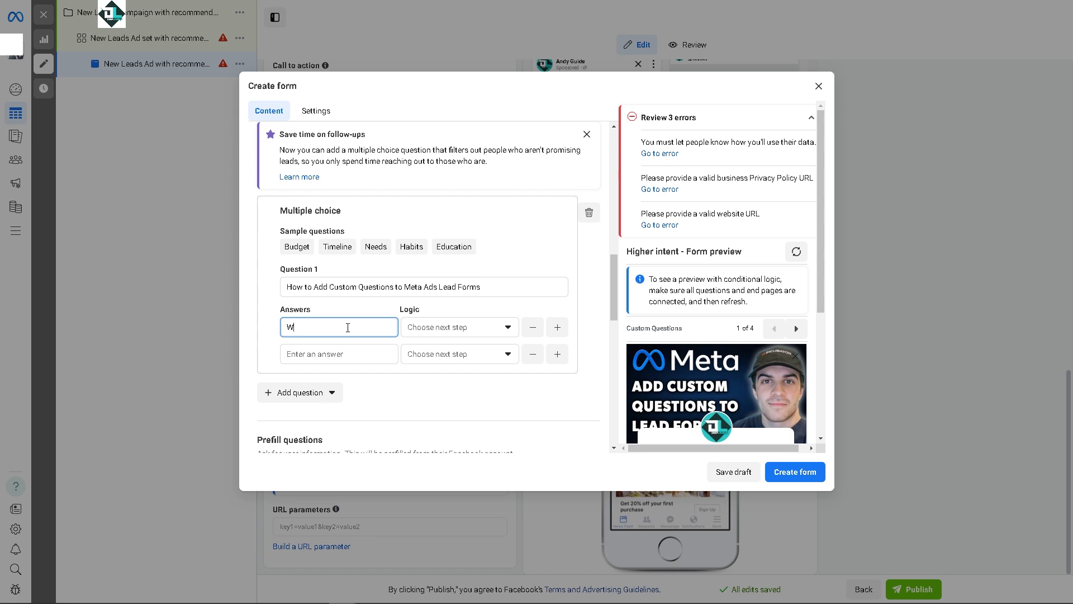
{"action": "type", "text": "atch Deep Laugh Tutorial"}
- Try the "Go to a question" logic for the first answer, but turn off conditional logic for the form's questions instead
{"action": "left_click", "coordinate": [464, 327]}
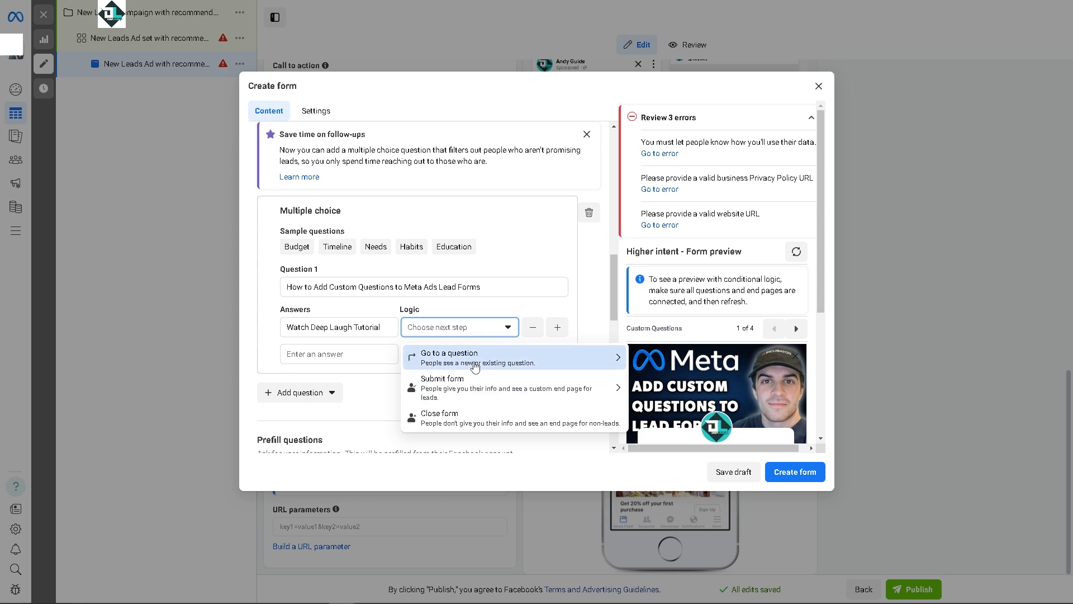
{"action": "left_click", "coordinate": [475, 358]}
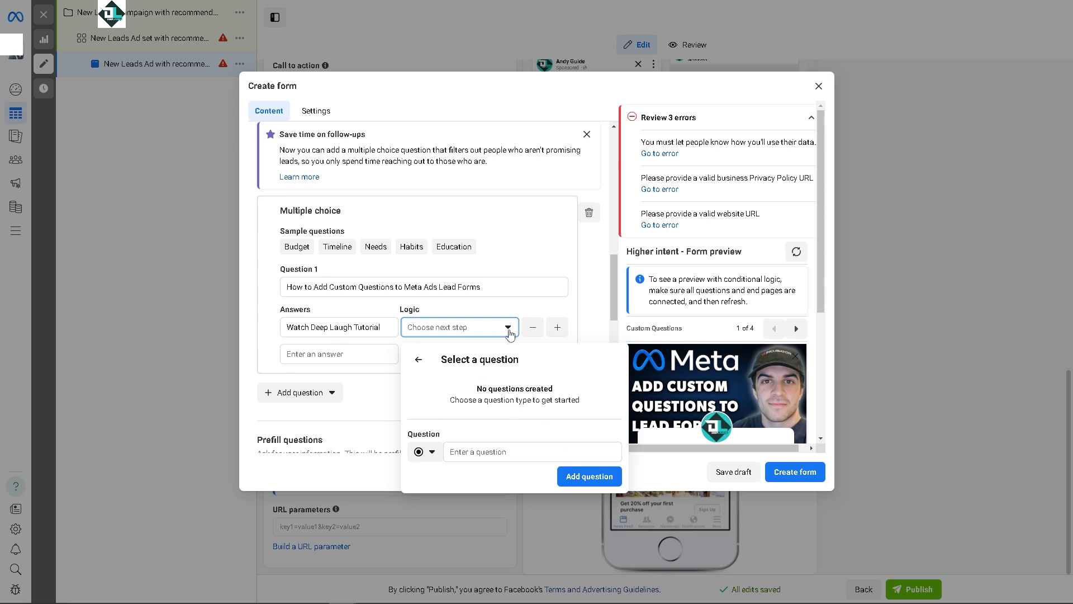
{"action": "scroll", "coordinate": [405, 238], "scroll_direction": "up", "scroll_amount": 3}
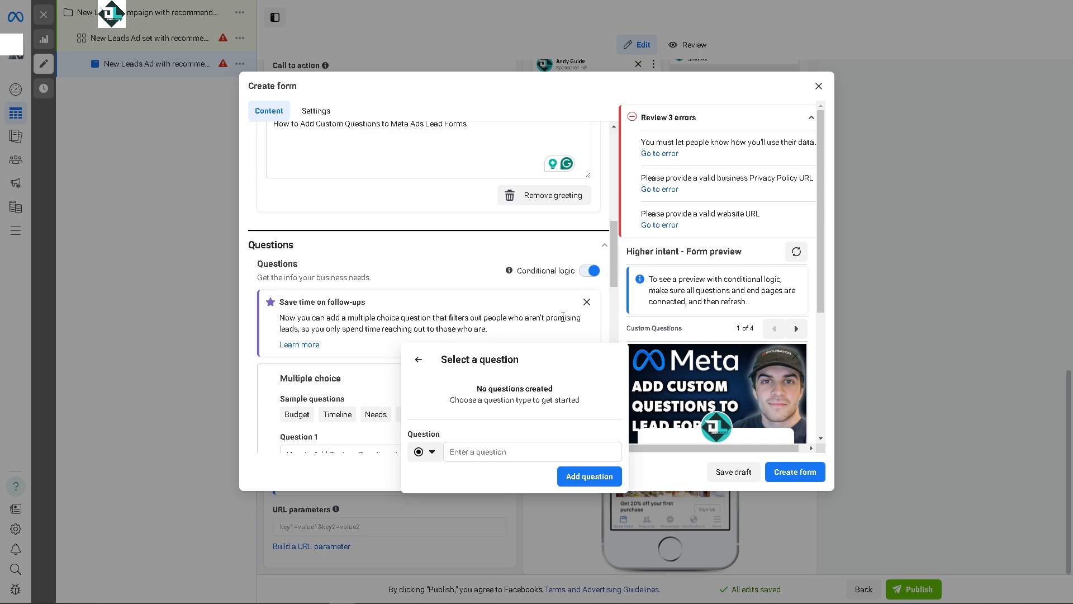
{"action": "left_click", "coordinate": [590, 271]}
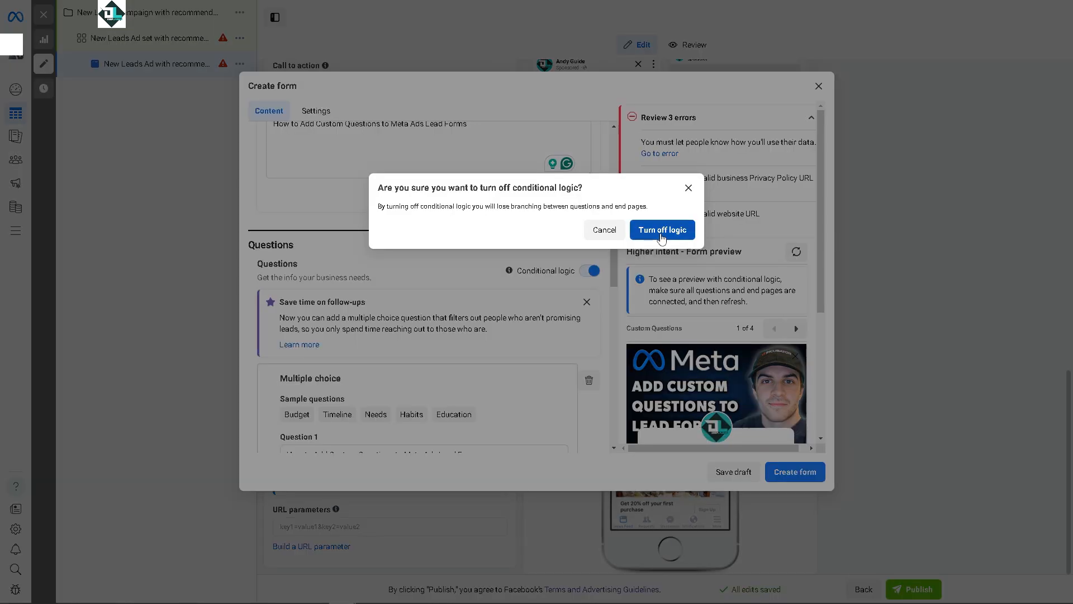
{"action": "left_click", "coordinate": [662, 229]}
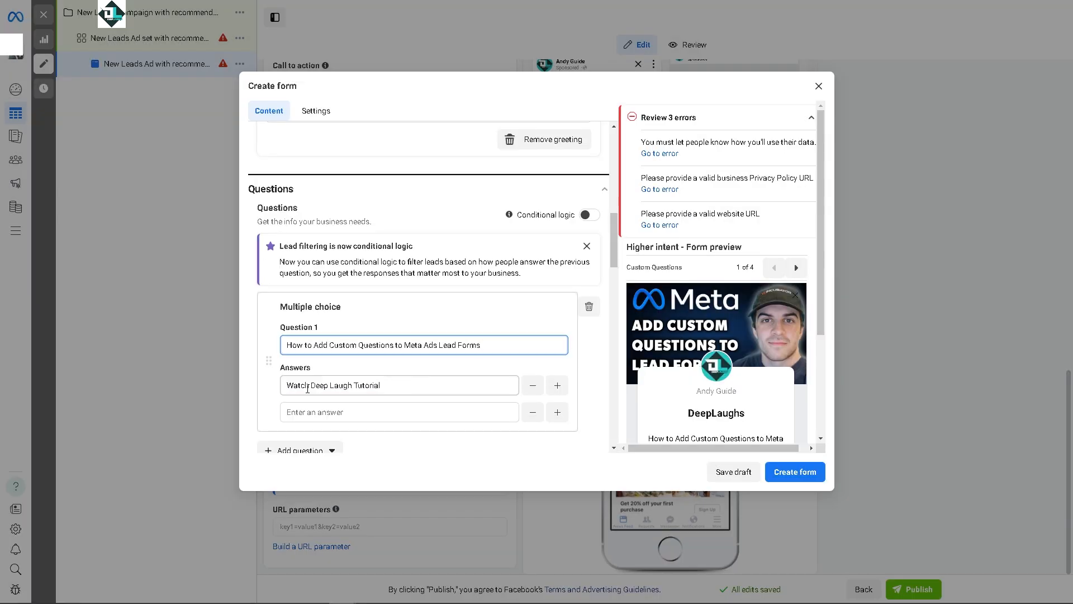
- Enter "Subscribe to our Channel" as the second answer of the multiple choice question
{"action": "left_click", "coordinate": [309, 408]}
{"action": "type", "text": "Subs"}
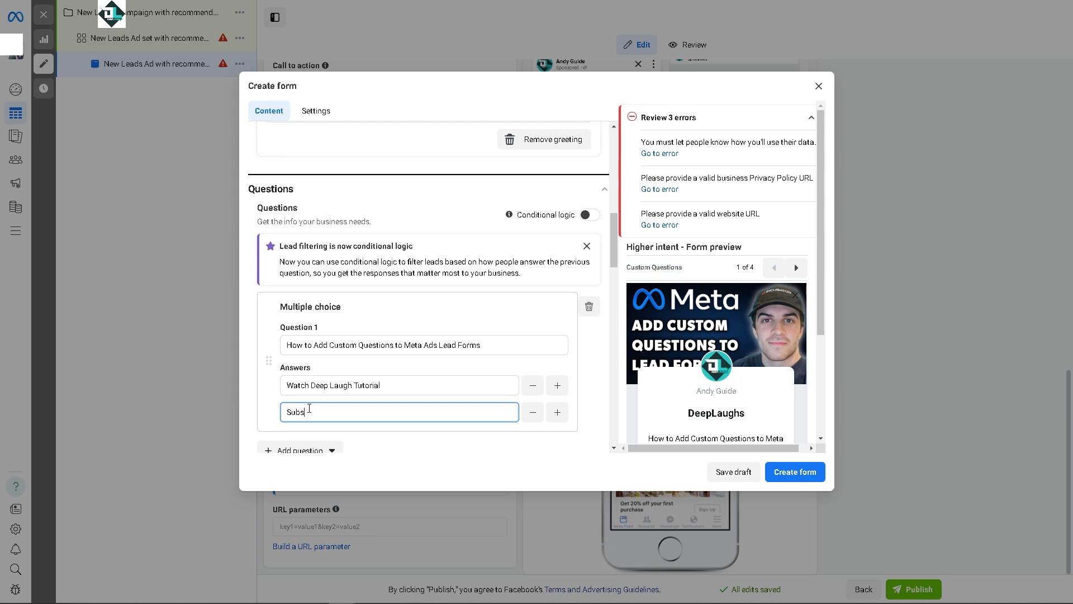
{"action": "type", "text": "cribe to our Channel"}
- Fill in the prefill questions' description with "How to Add Custom Questions to Meta Ads Lead Forms"
{"action": "scroll", "coordinate": [311, 409], "scroll_direction": "down", "scroll_amount": 2}
{"action": "scroll", "coordinate": [315, 364], "scroll_direction": "down", "scroll_amount": 1}
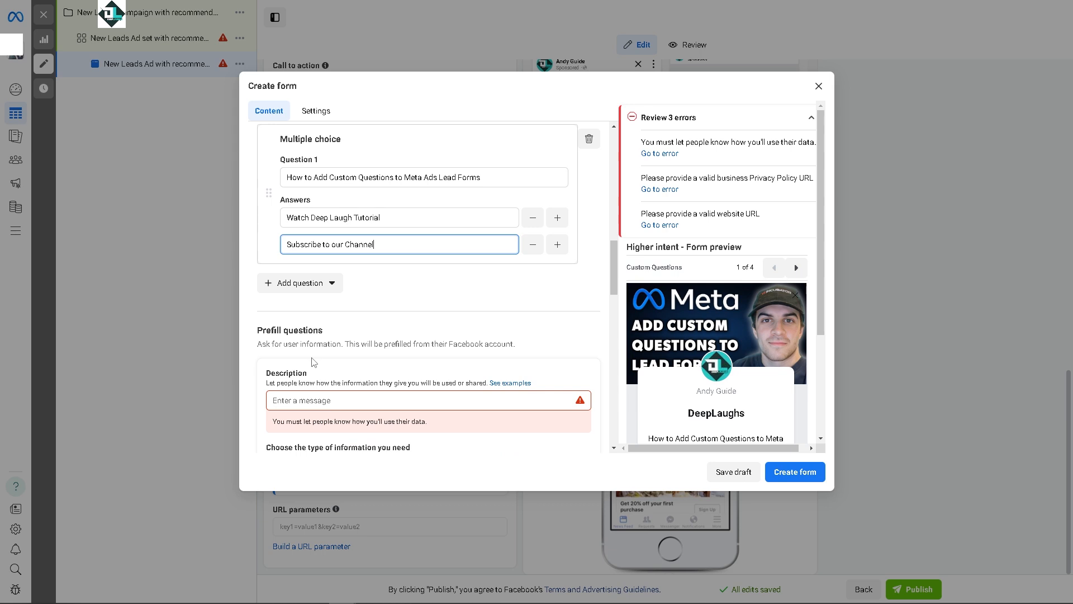
{"action": "left_click", "coordinate": [335, 401]}
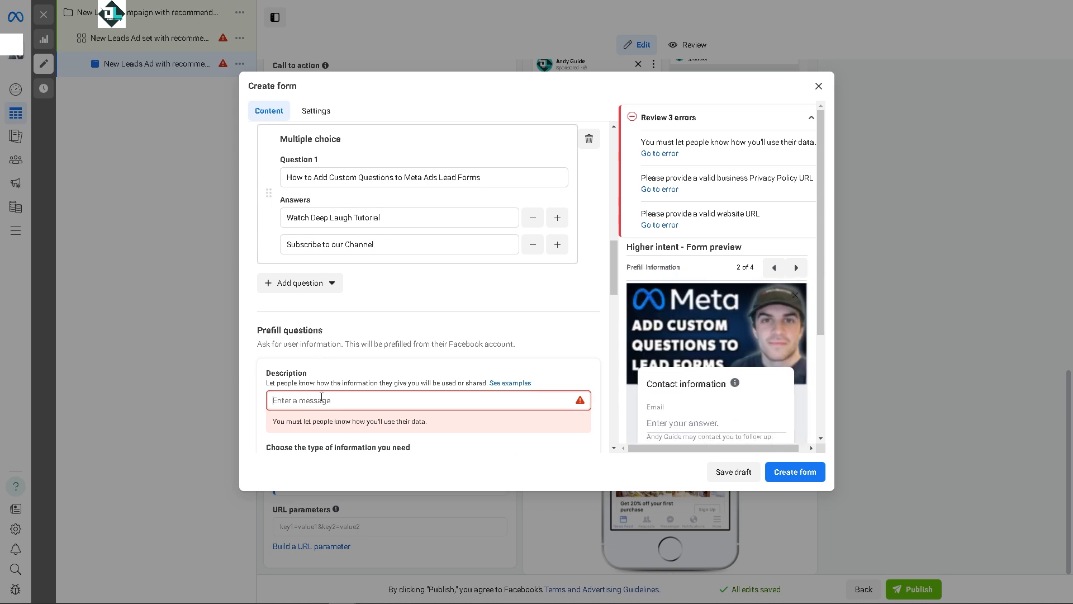
{"action": "type", "text": "How to Add Custom Questions to Meta Ads Lead Forms"}
- Add Job title from the Work information category to the information requested in the prefill questions
{"action": "scroll", "coordinate": [423, 375], "scroll_direction": "down", "scroll_amount": 2}
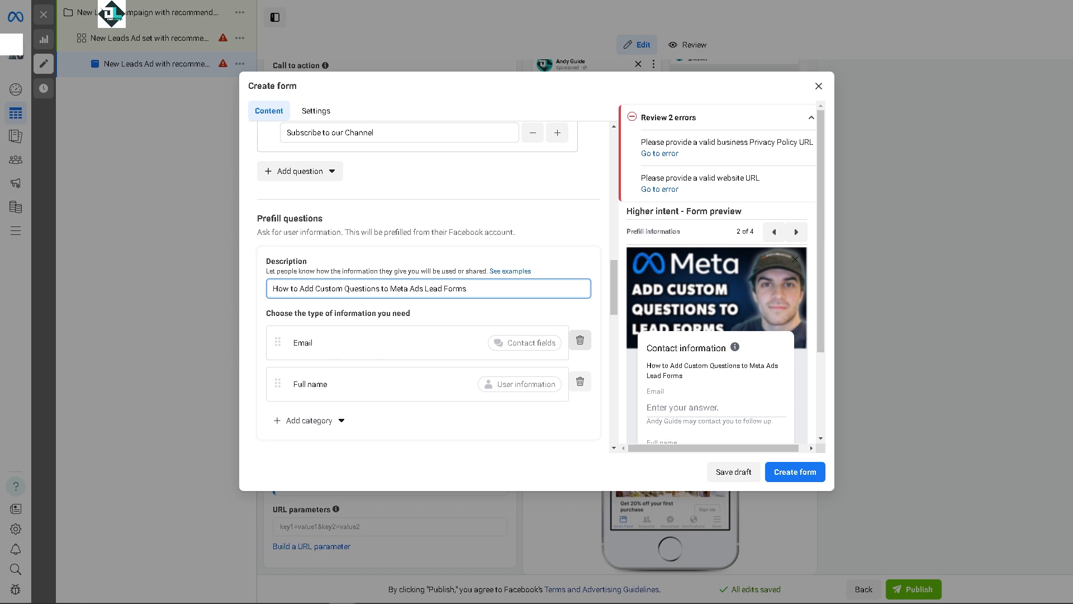
{"action": "scroll", "coordinate": [330, 257], "scroll_direction": "down", "scroll_amount": 2}
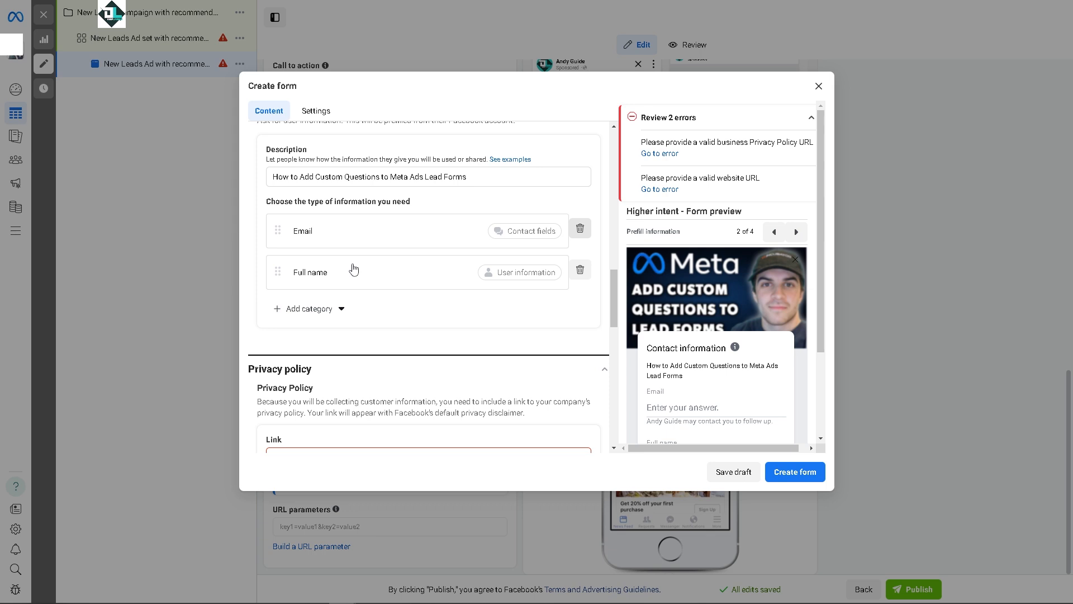
{"action": "left_click", "coordinate": [341, 311]}
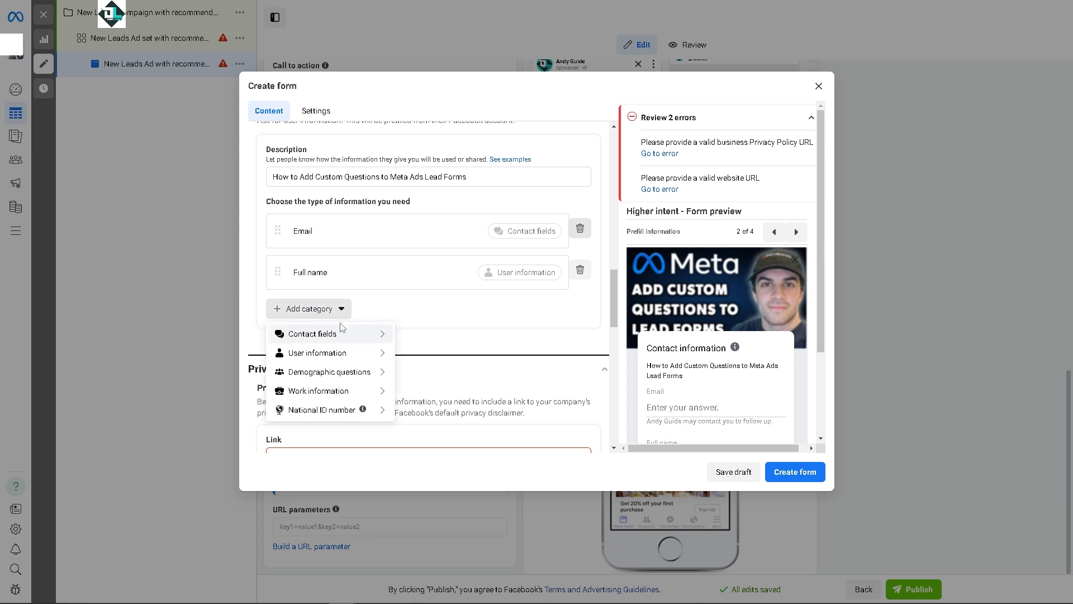
{"action": "mouse_move", "coordinate": [339, 338]}
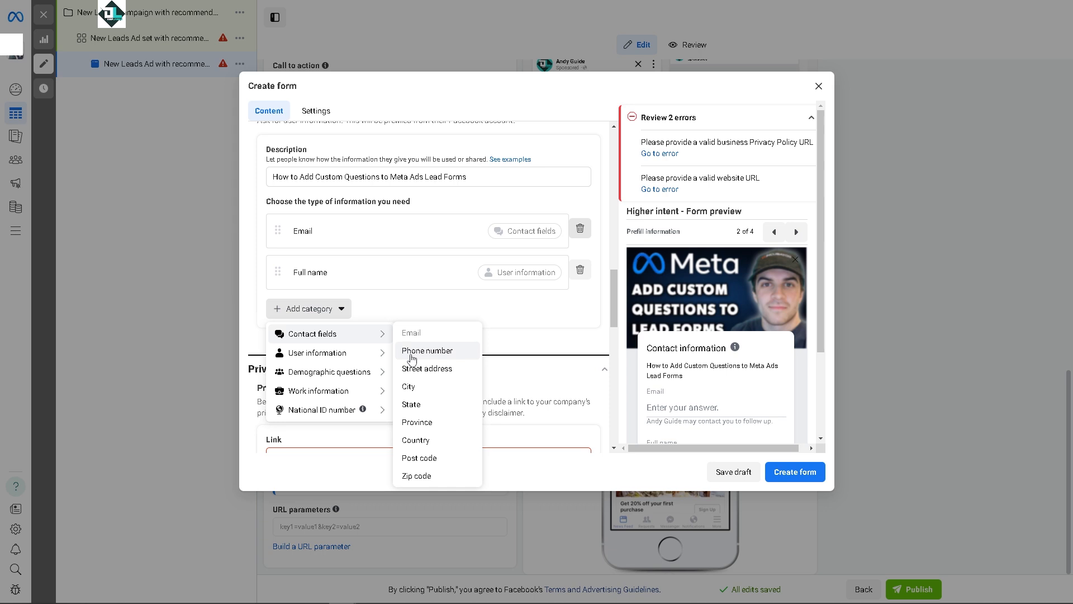
{"action": "mouse_move", "coordinate": [381, 357]}
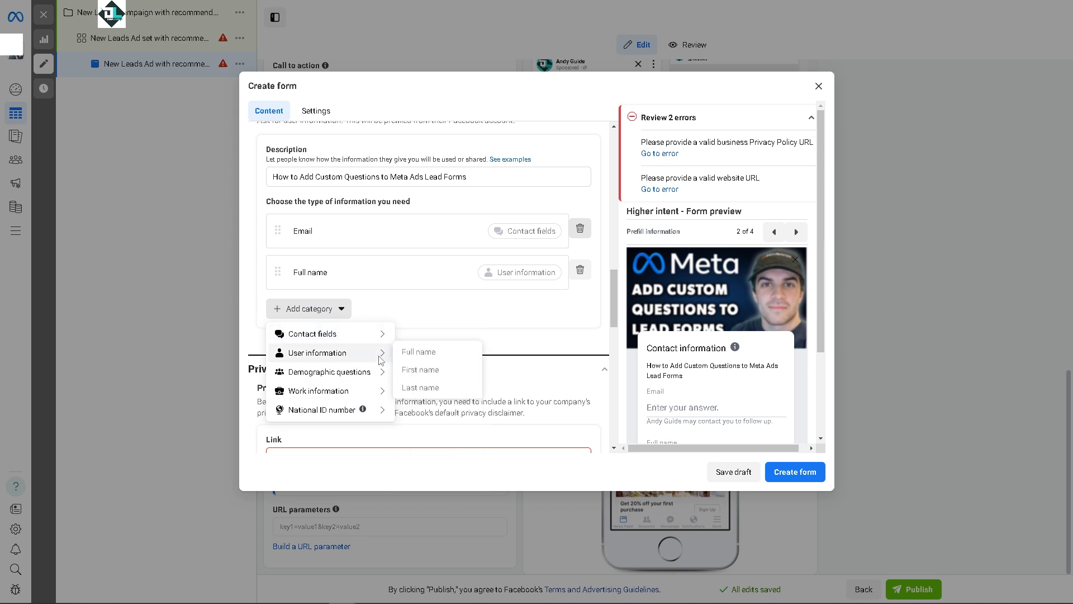
{"action": "mouse_move", "coordinate": [378, 381]}
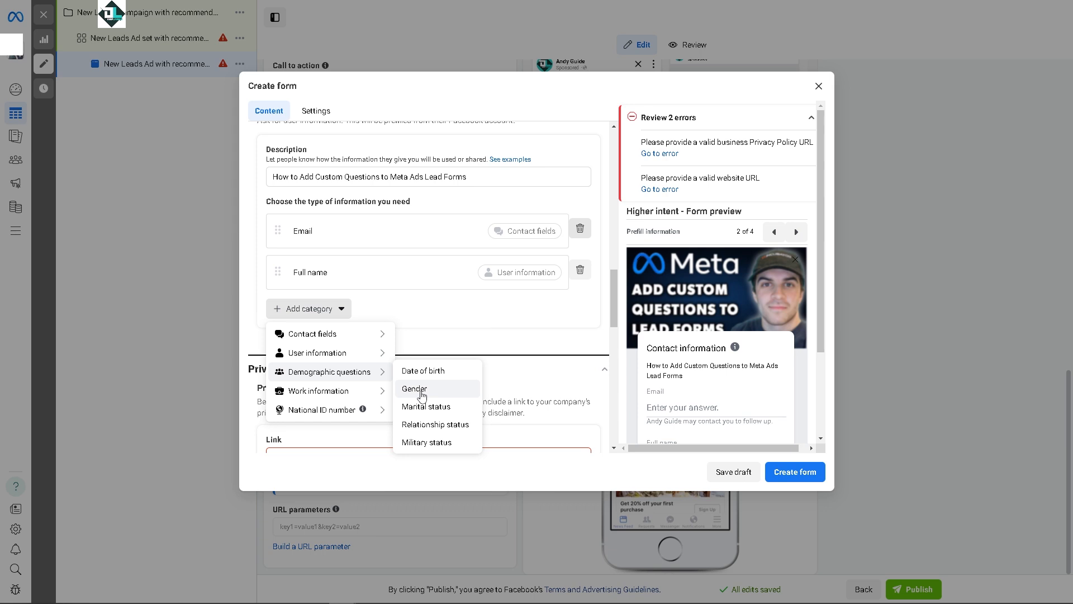
{"action": "mouse_move", "coordinate": [354, 396]}
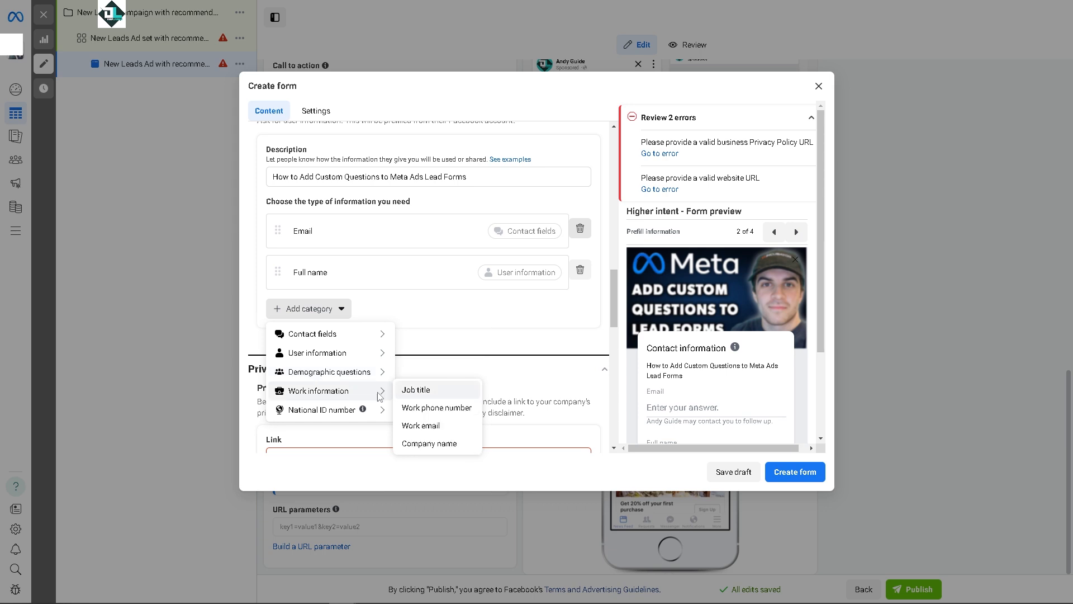
{"action": "left_click", "coordinate": [422, 389]}
{"action": "left_click", "coordinate": [341, 353]}
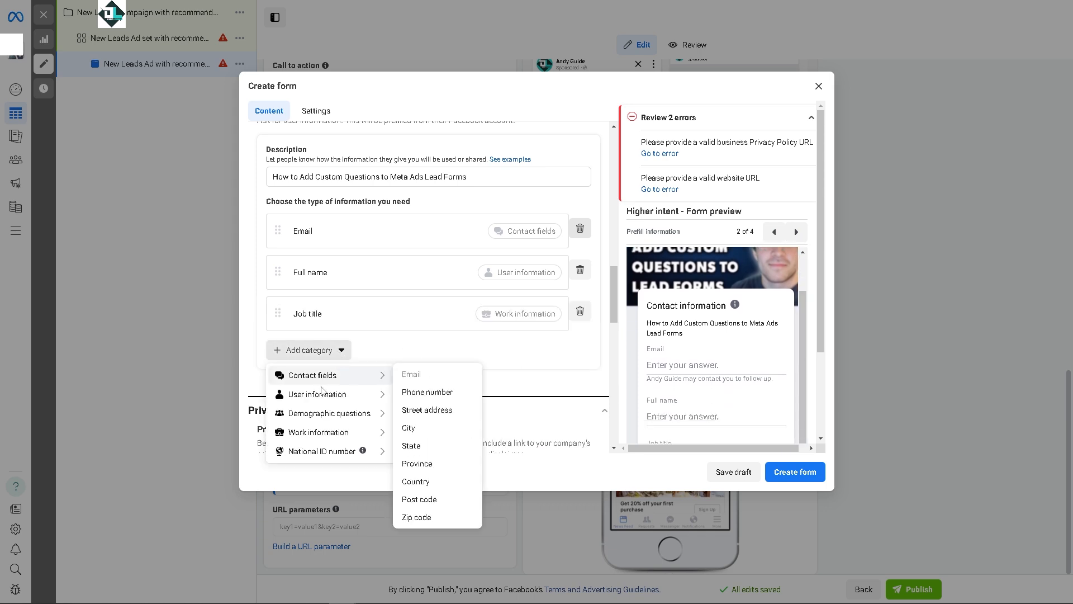
{"action": "mouse_move", "coordinate": [327, 453]}
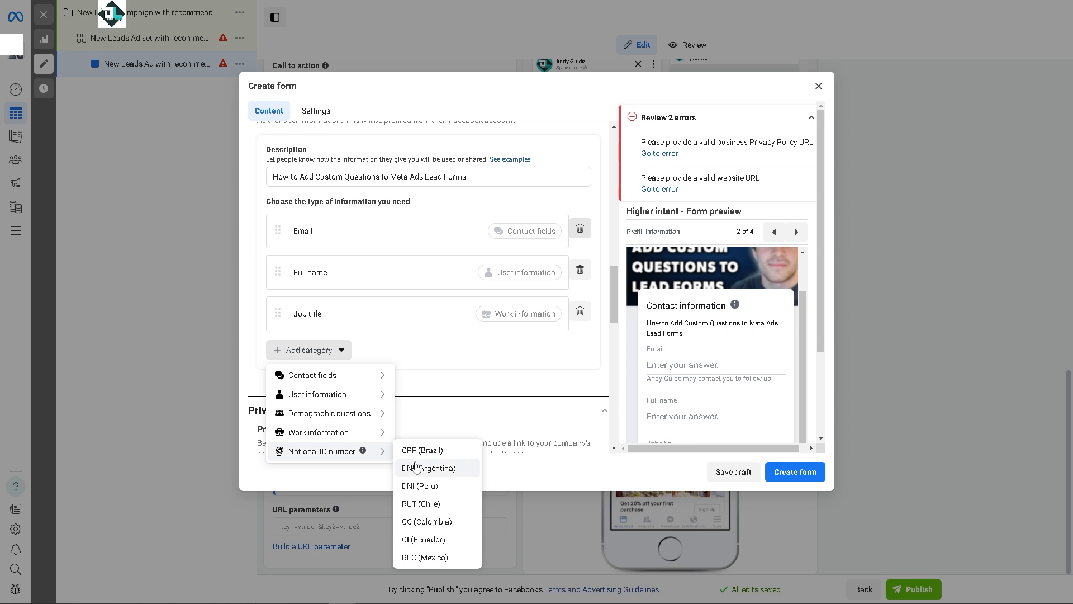
{"action": "scroll", "coordinate": [454, 356], "scroll_direction": "down", "scroll_amount": 2}
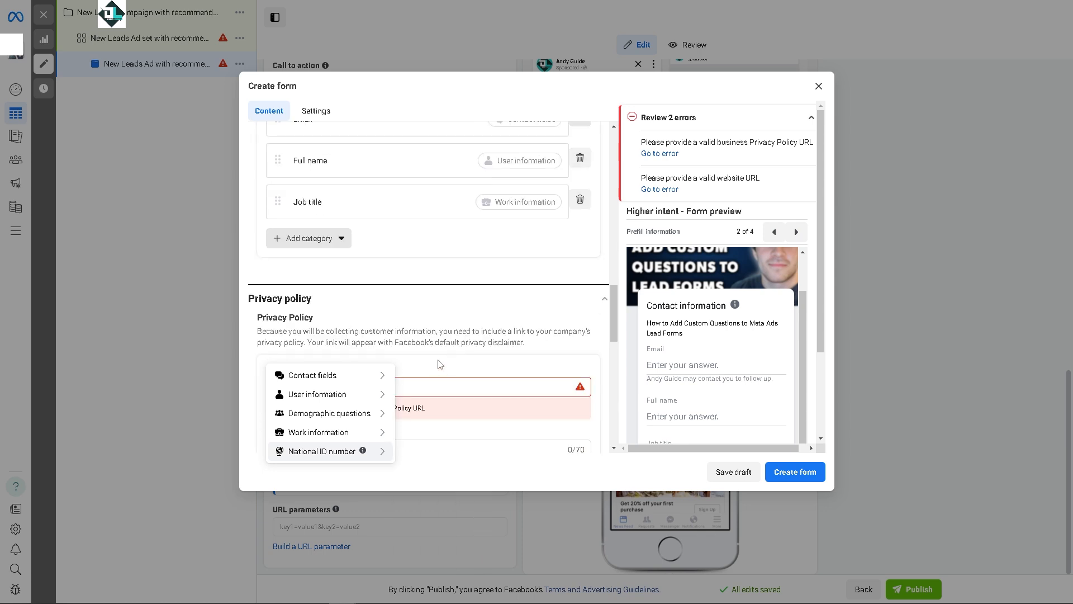
- Replace the description in the message for leads with "How to Add Custom Questions to Meta Ads Lead Forms"
{"action": "left_click", "coordinate": [454, 300]}
{"action": "scroll", "coordinate": [385, 312], "scroll_direction": "down", "scroll_amount": 2}
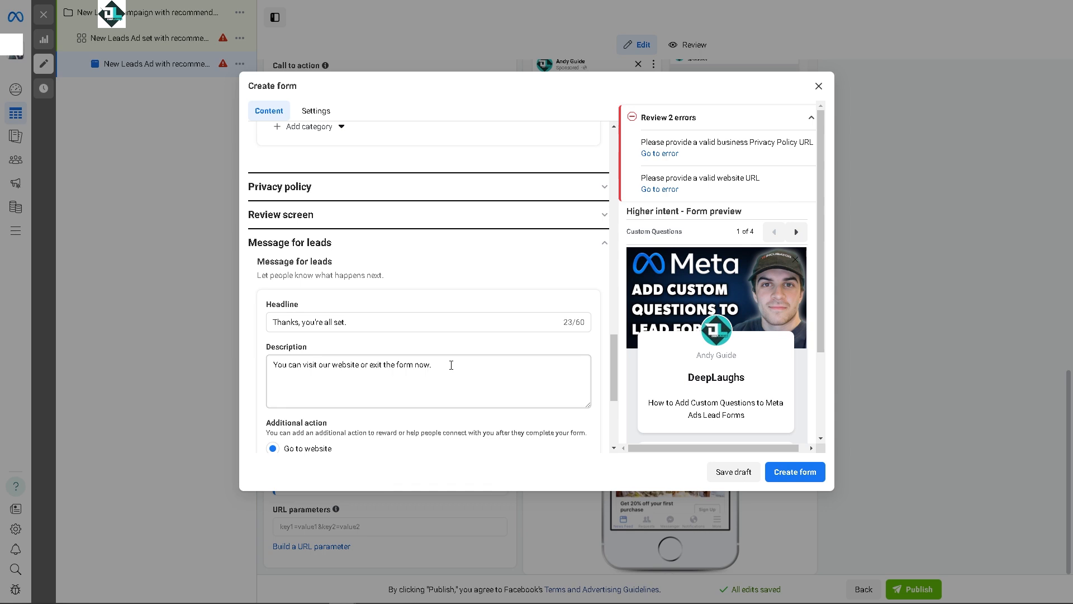
{"action": "left_click_drag", "start_coordinate": [451, 365], "coordinate": [272, 365]}
{"action": "type", "text": "How to Add Custom Questions to Meta Ads Lead Forms"}
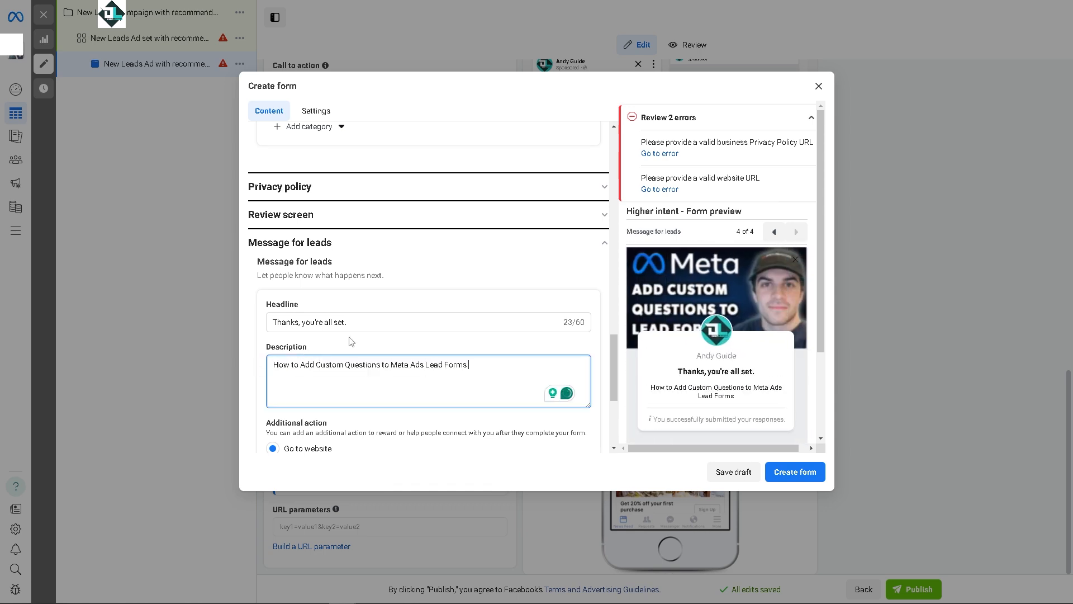
{"action": "left_click_drag", "start_coordinate": [364, 321], "coordinate": [278, 322]}
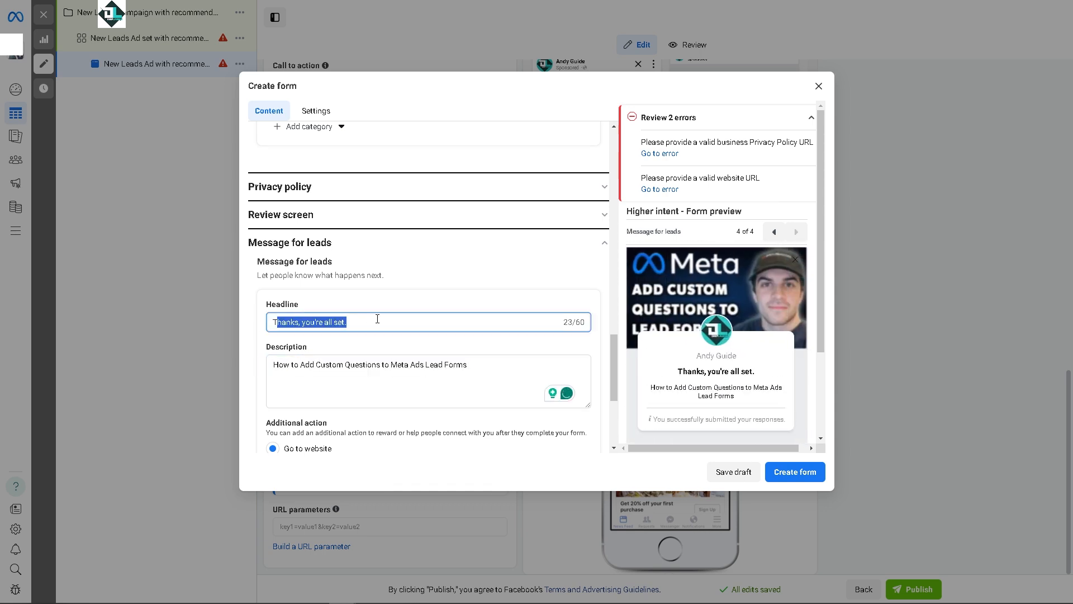
{"action": "left_click", "coordinate": [383, 320]}
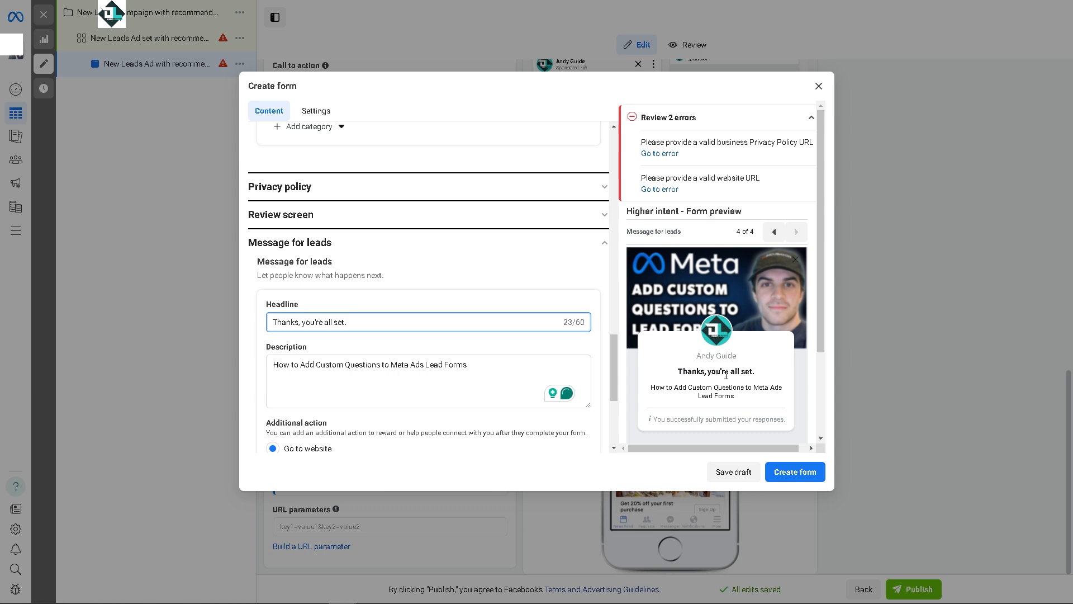
{"action": "scroll", "coordinate": [380, 382], "scroll_direction": "down", "scroll_amount": 1}
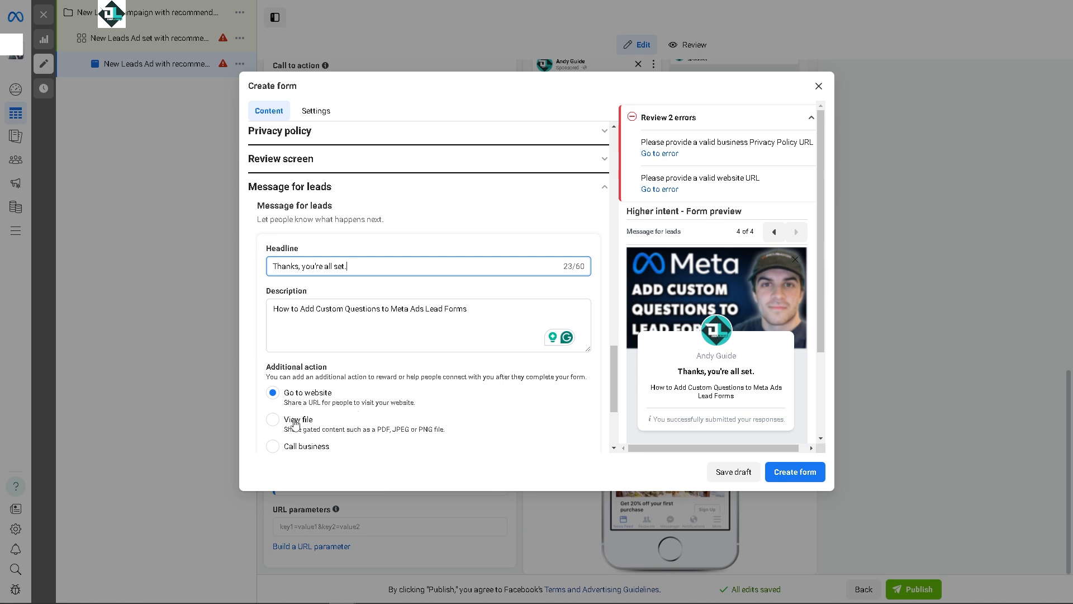
{"action": "scroll", "coordinate": [295, 425], "scroll_direction": "down", "scroll_amount": 1}
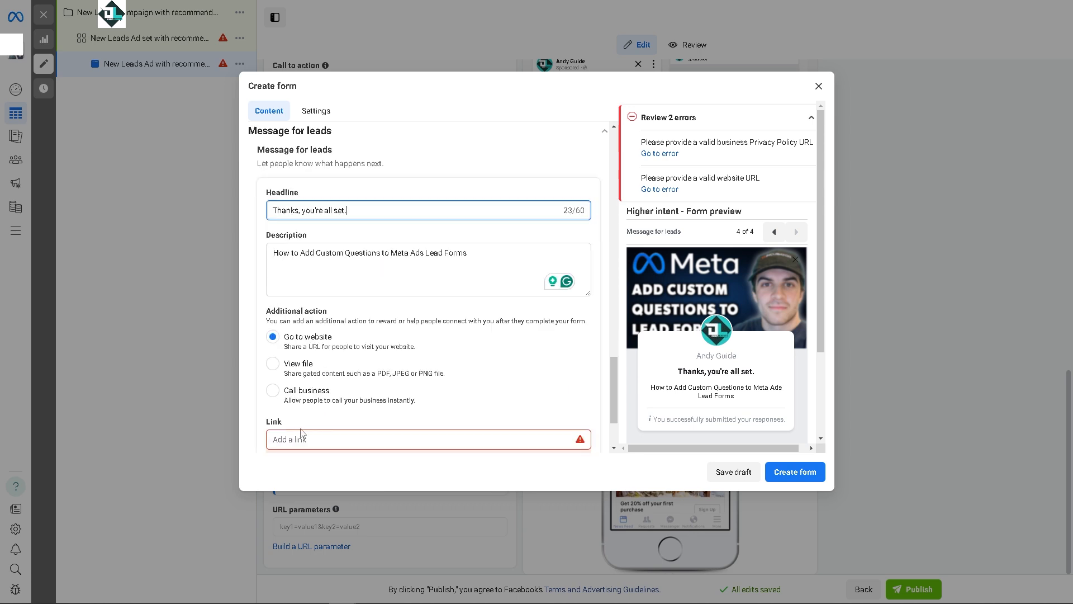
{"action": "left_click", "coordinate": [328, 434]}
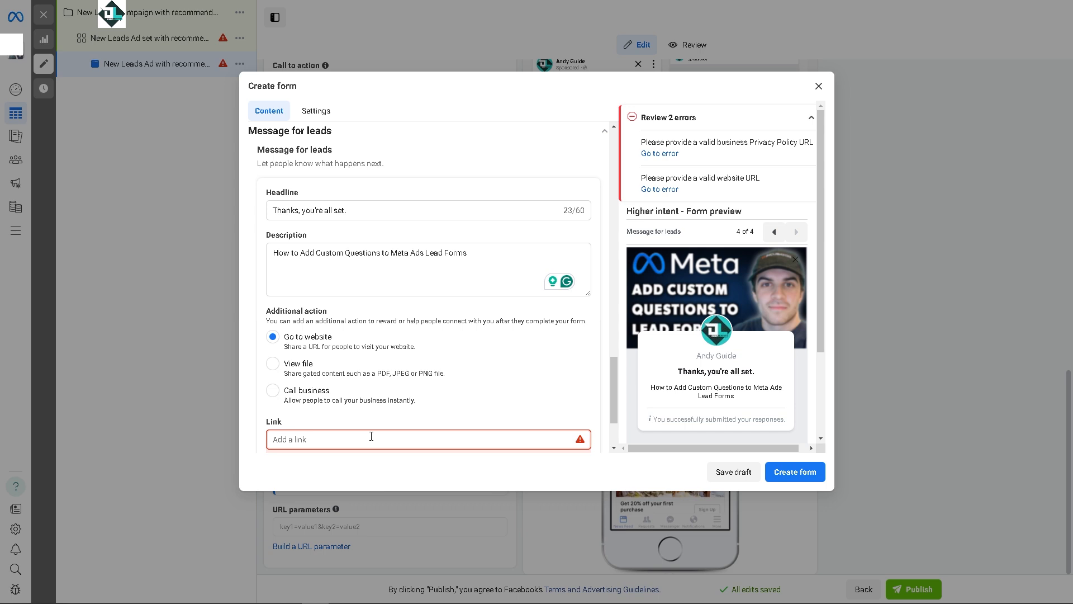
{"action": "type", "text": "https://www.youtube.com/@DeepLaughs"}
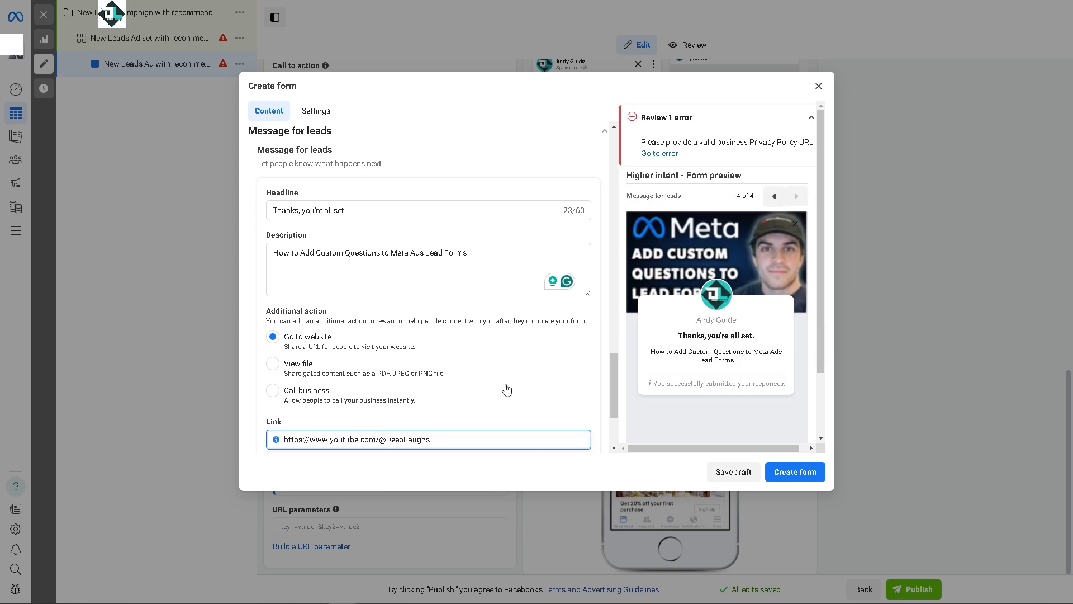
{"action": "scroll", "coordinate": [506, 390], "scroll_direction": "down", "scroll_amount": 2}
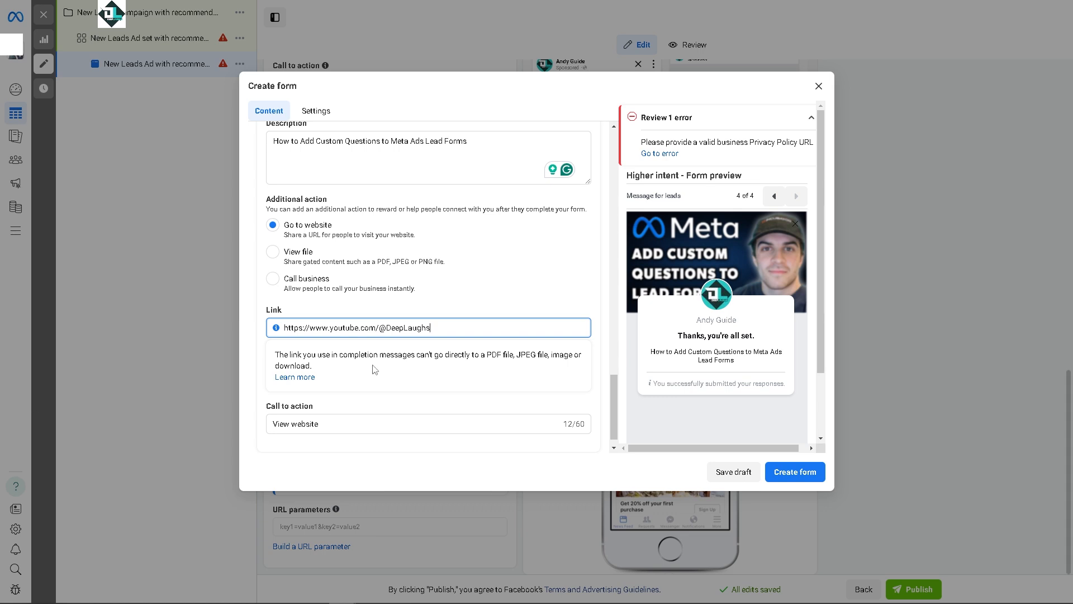
{"action": "scroll", "coordinate": [374, 369], "scroll_direction": "down", "scroll_amount": 1}
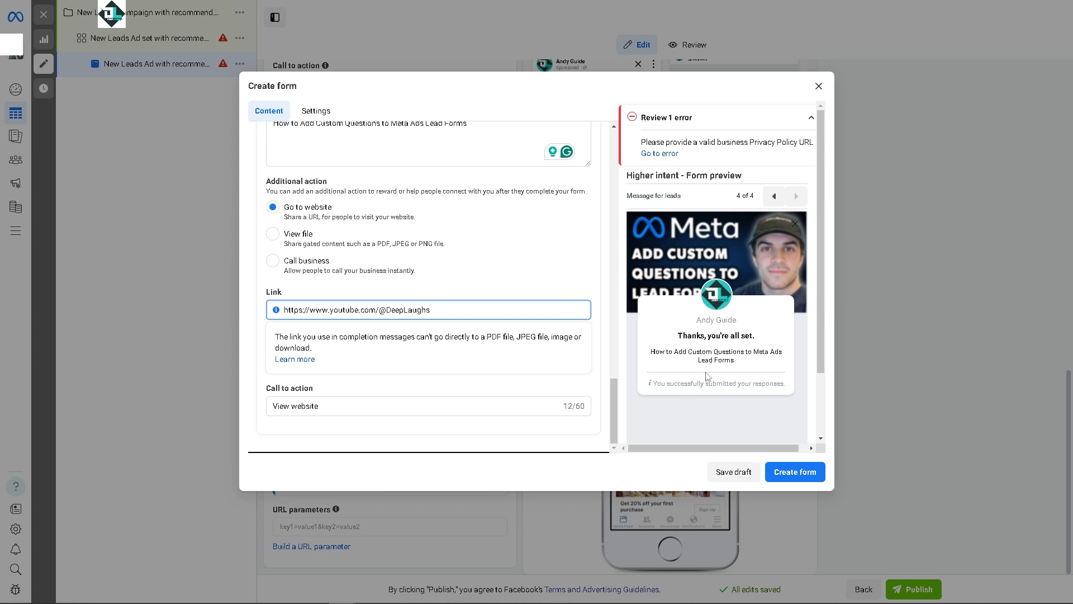
{"action": "left_click", "coordinate": [792, 473]}
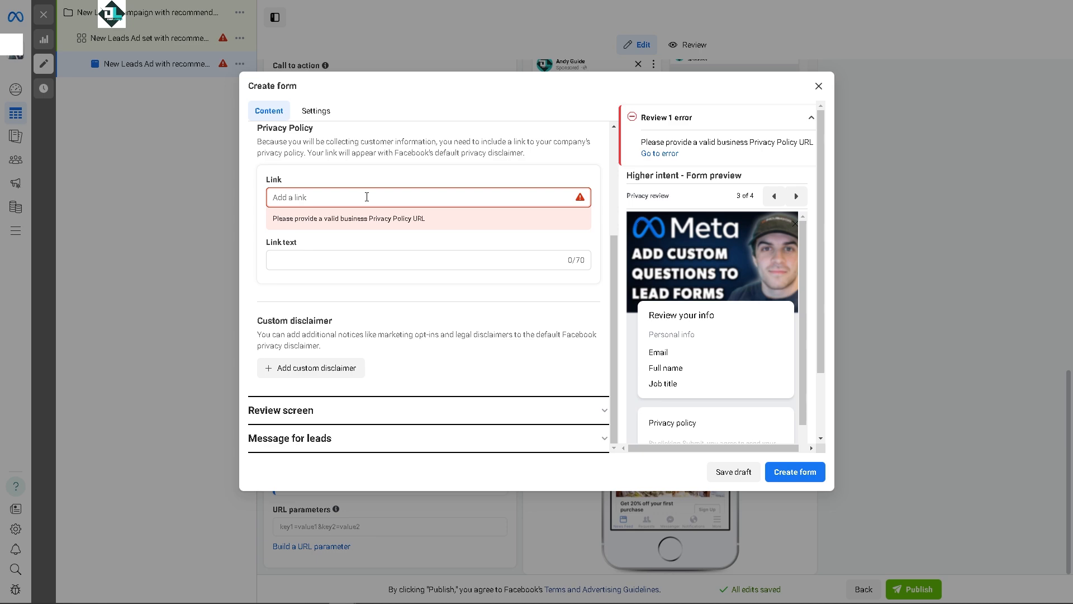
{"action": "type", "text": "https://www.youtube.com/@DeepLaughs"}
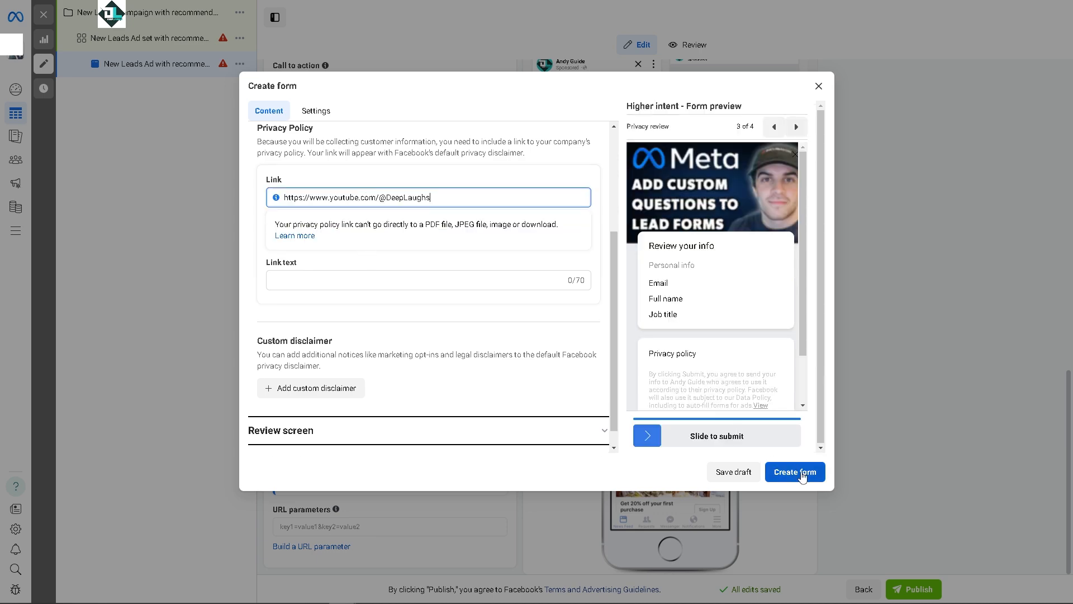
{"action": "left_click", "coordinate": [768, 468]}
{"action": "left_click", "coordinate": [784, 473]}
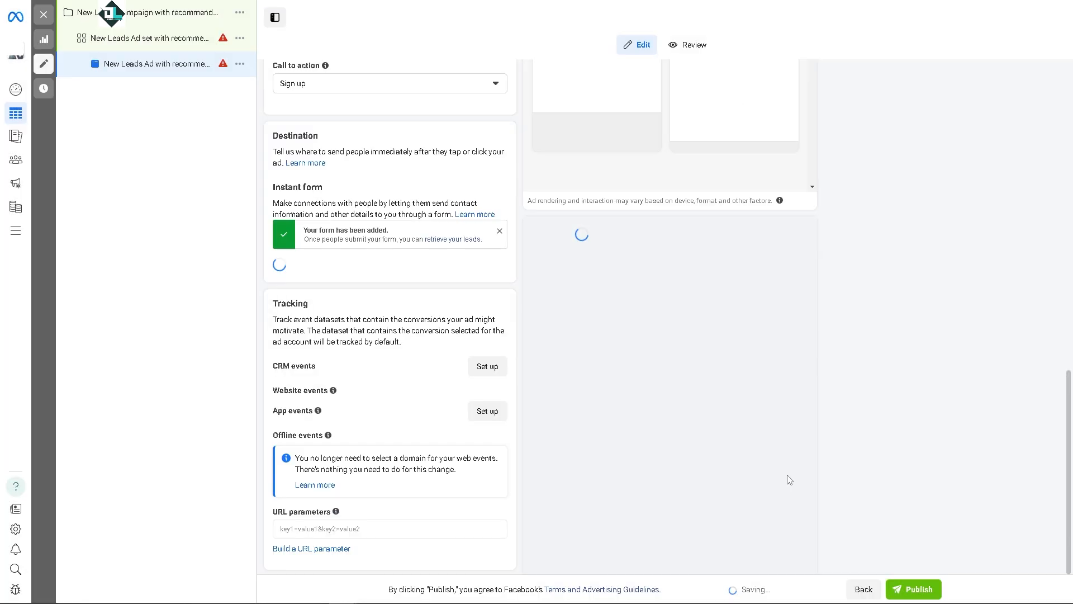